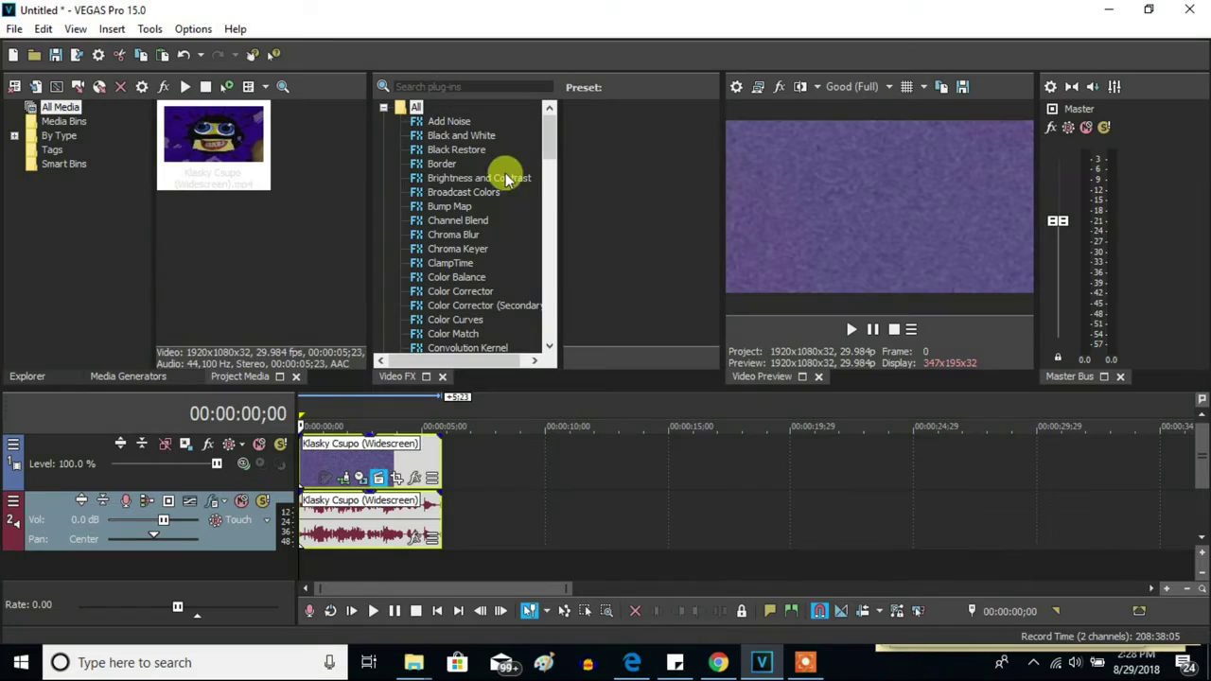
Apply the Channel Blend effect's RGB to BGR preset to the Klasky Csupo video event and close its effect settings.
{"action": "left_click", "coordinate": [471, 221]}
{"action": "scroll", "coordinate": [717, 258], "scroll_direction": "down", "scroll_amount": 8}
{"action": "scroll", "coordinate": [716, 261], "scroll_direction": "down", "scroll_amount": 2}
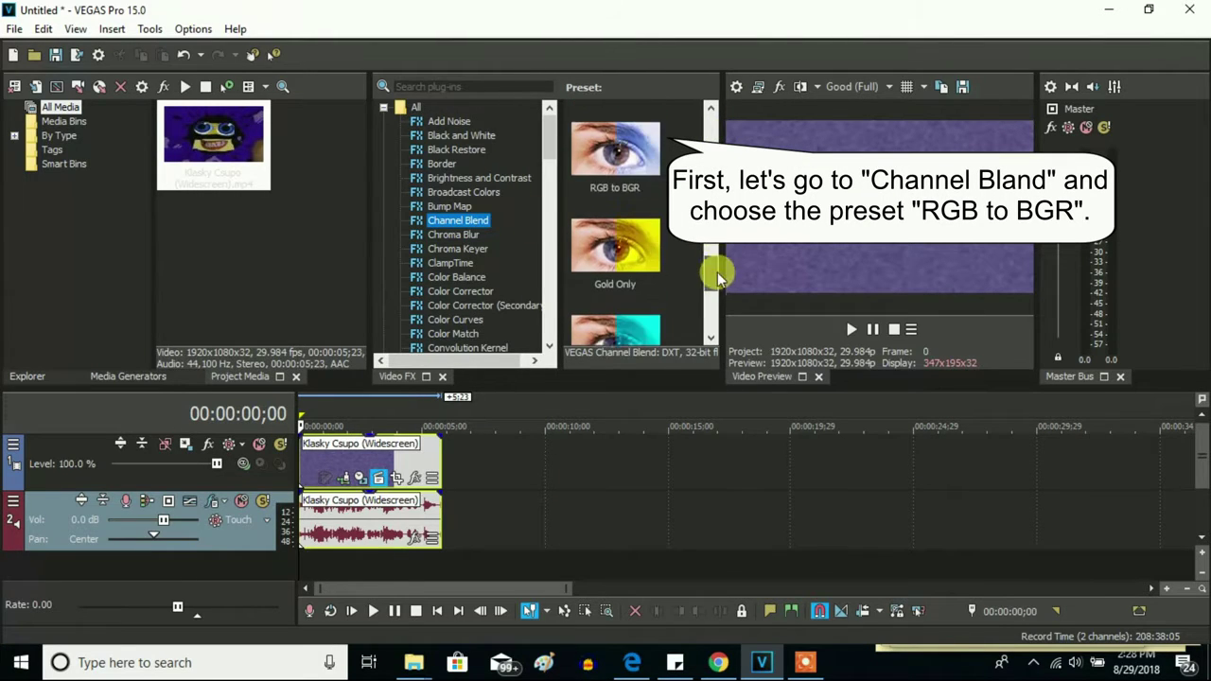
{"action": "left_click", "coordinate": [627, 140]}
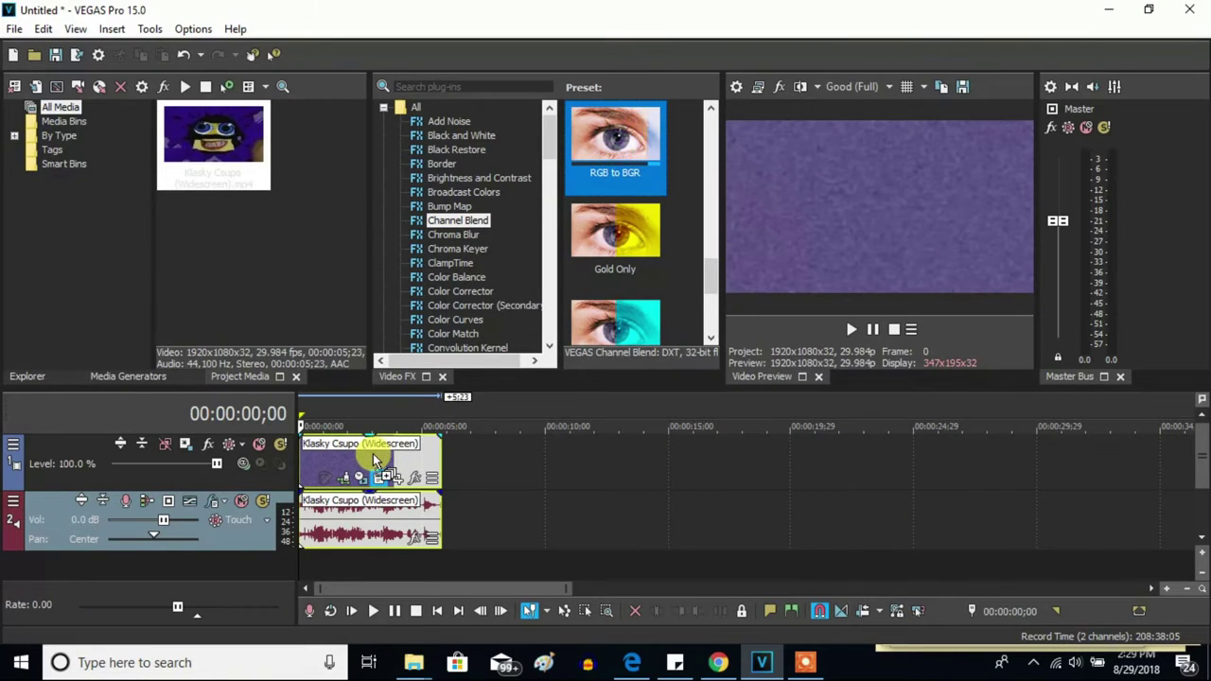
{"action": "left_click_drag", "start_coordinate": [376, 460], "coordinate": [419, 446]}
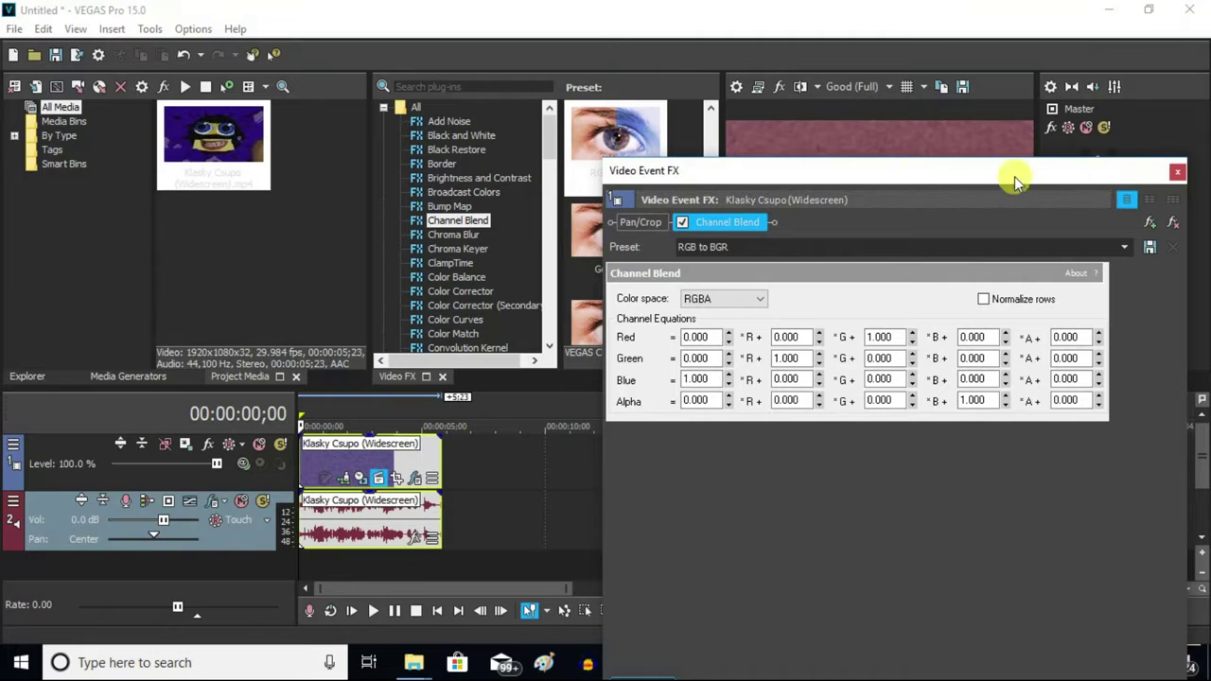
{"action": "left_click_drag", "start_coordinate": [725, 174], "coordinate": [743, 291]}
{"action": "left_click", "coordinate": [979, 280]}
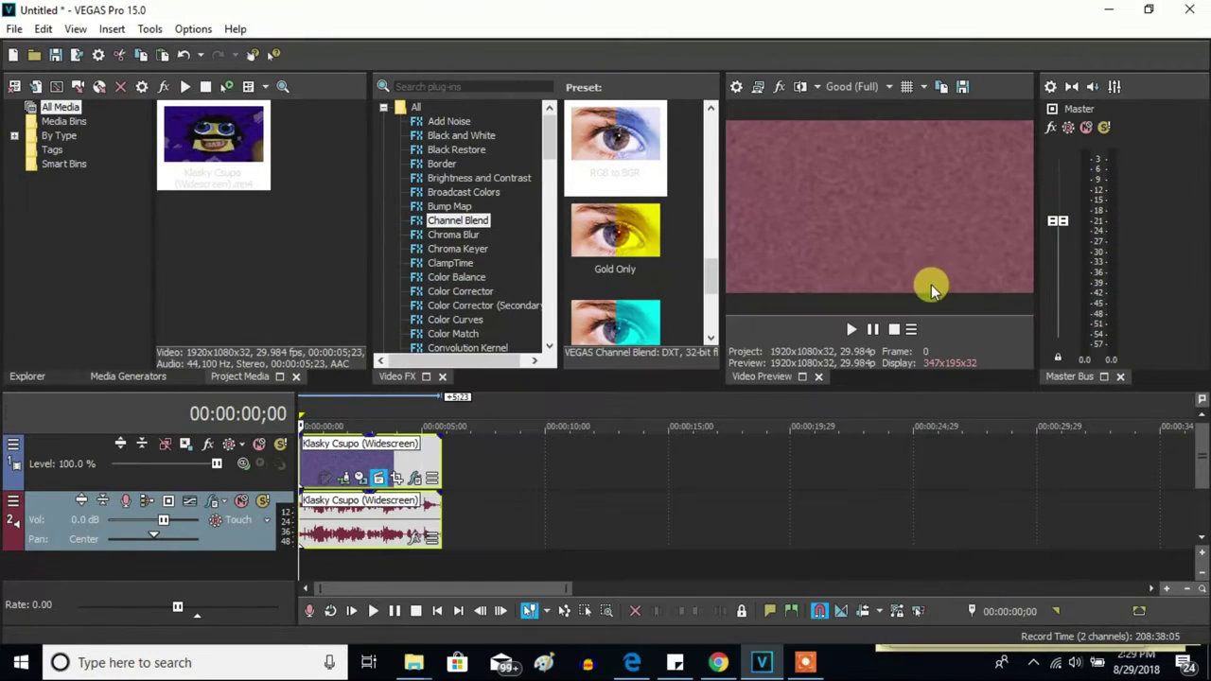
Add the Saturation Adjust effect with the Boost Midtones preset to the video event and close its settings.
{"action": "left_click_drag", "start_coordinate": [554, 138], "coordinate": [546, 270]}
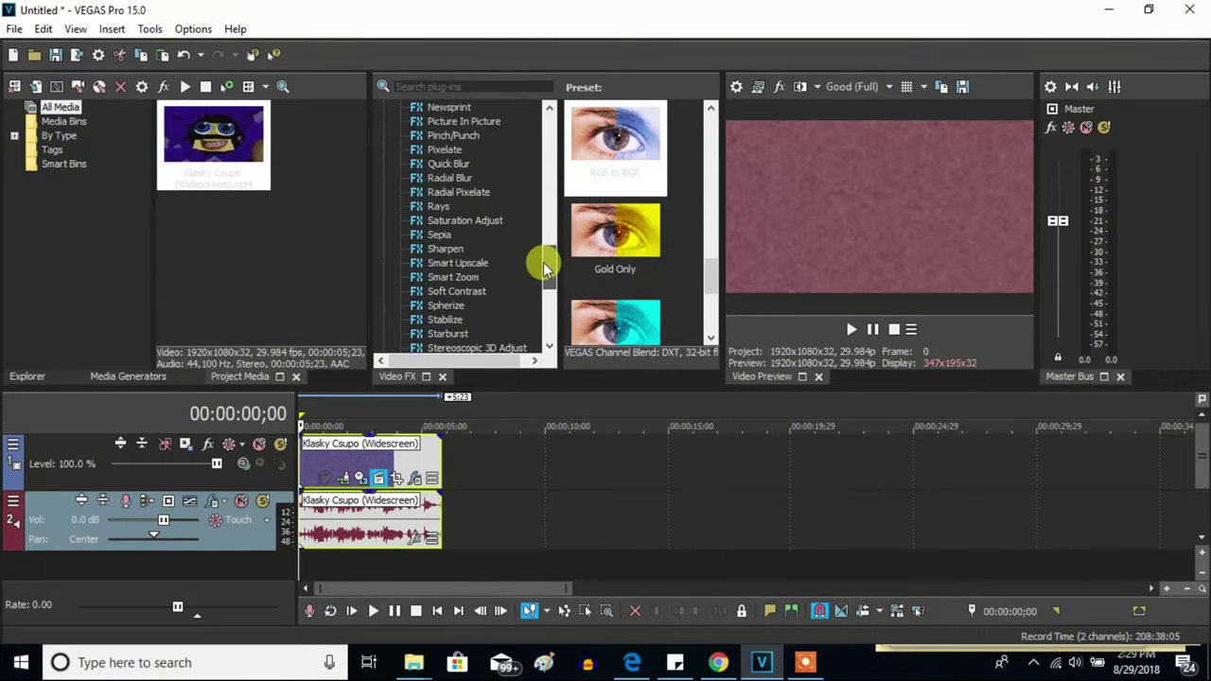
{"action": "left_click", "coordinate": [478, 221]}
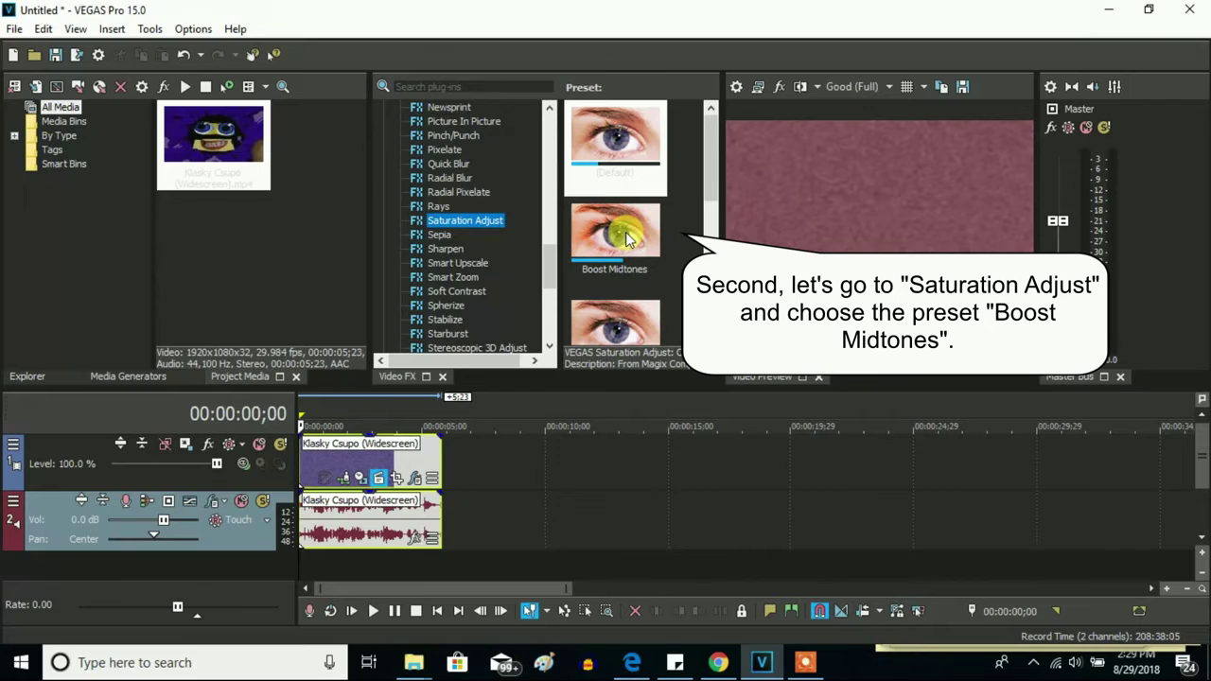
{"action": "left_click_drag", "start_coordinate": [628, 237], "coordinate": [402, 456]}
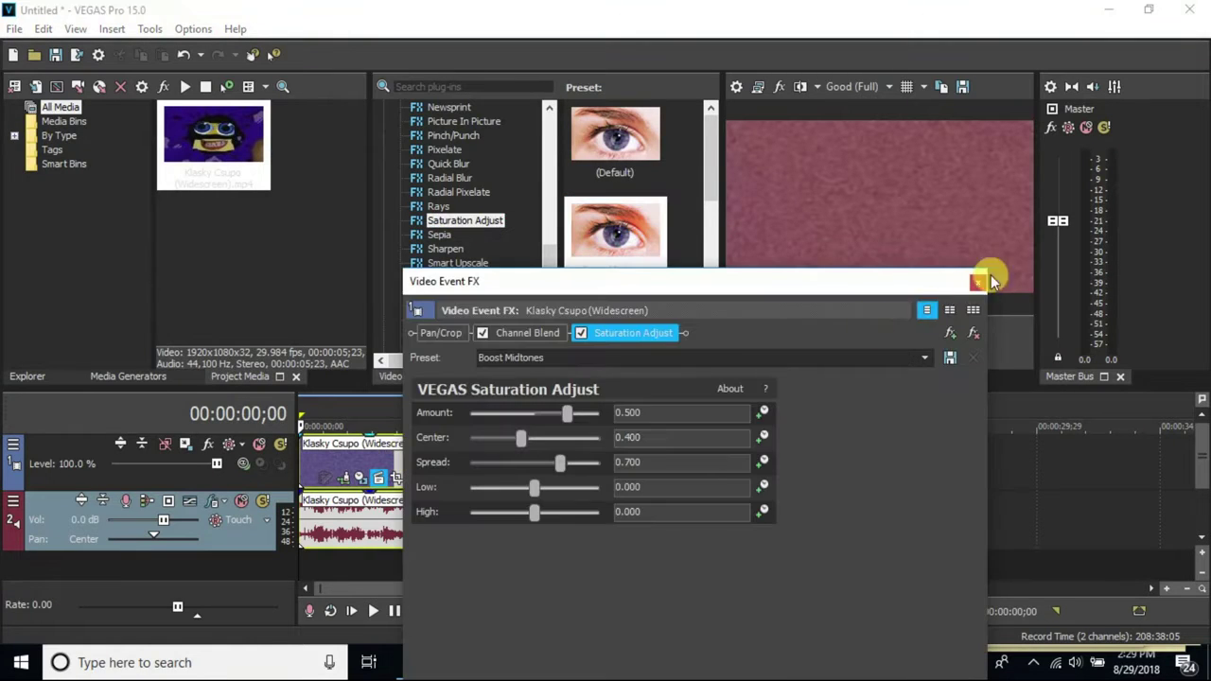
{"action": "left_click", "coordinate": [977, 284]}
Add the Gradient Map effect with the custom G-Major 4 preset to the video event.
{"action": "left_click_drag", "start_coordinate": [548, 261], "coordinate": [553, 193]}
{"action": "left_click", "coordinate": [455, 164]}
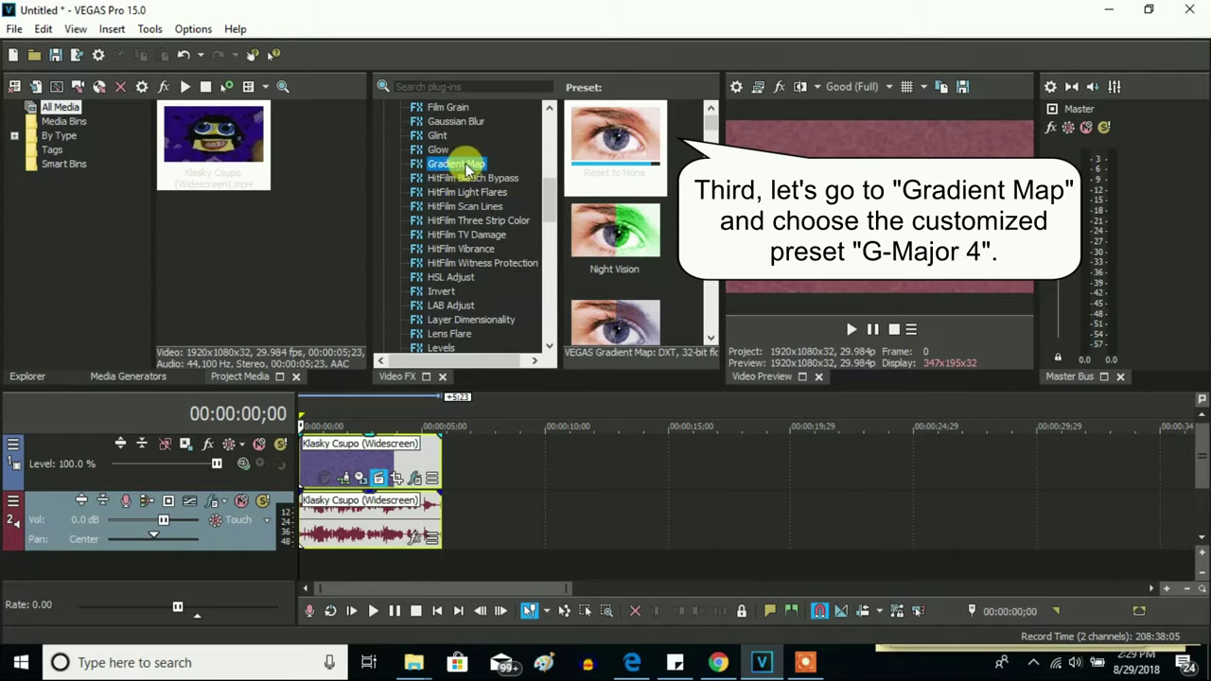
{"action": "scroll", "coordinate": [707, 116], "scroll_direction": "down", "scroll_amount": 5}
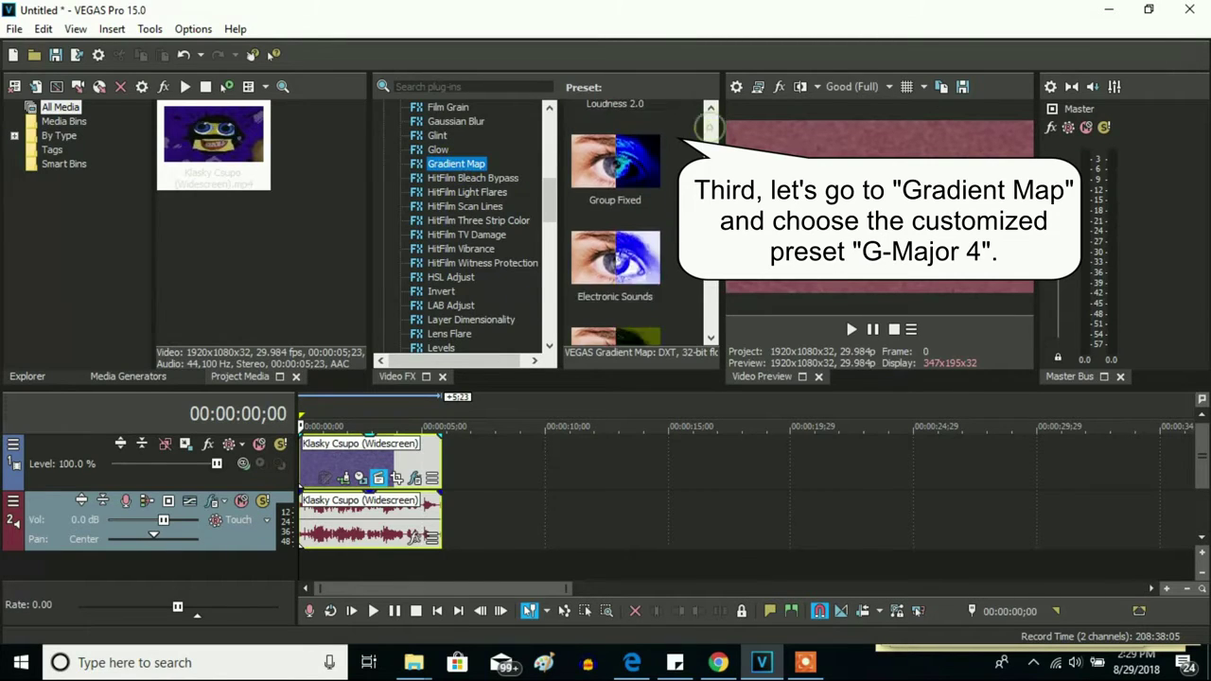
{"action": "scroll", "coordinate": [615, 223], "scroll_direction": "down", "scroll_amount": 4}
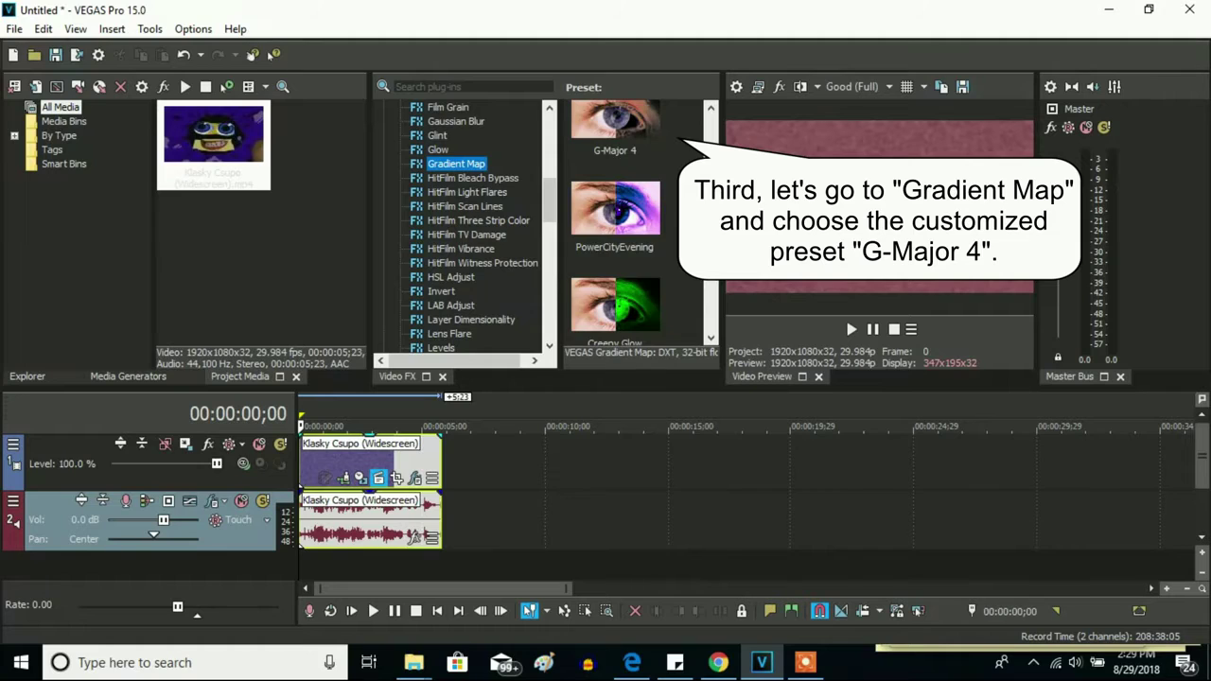
{"action": "scroll", "coordinate": [606, 142], "scroll_direction": "up", "scroll_amount": 1}
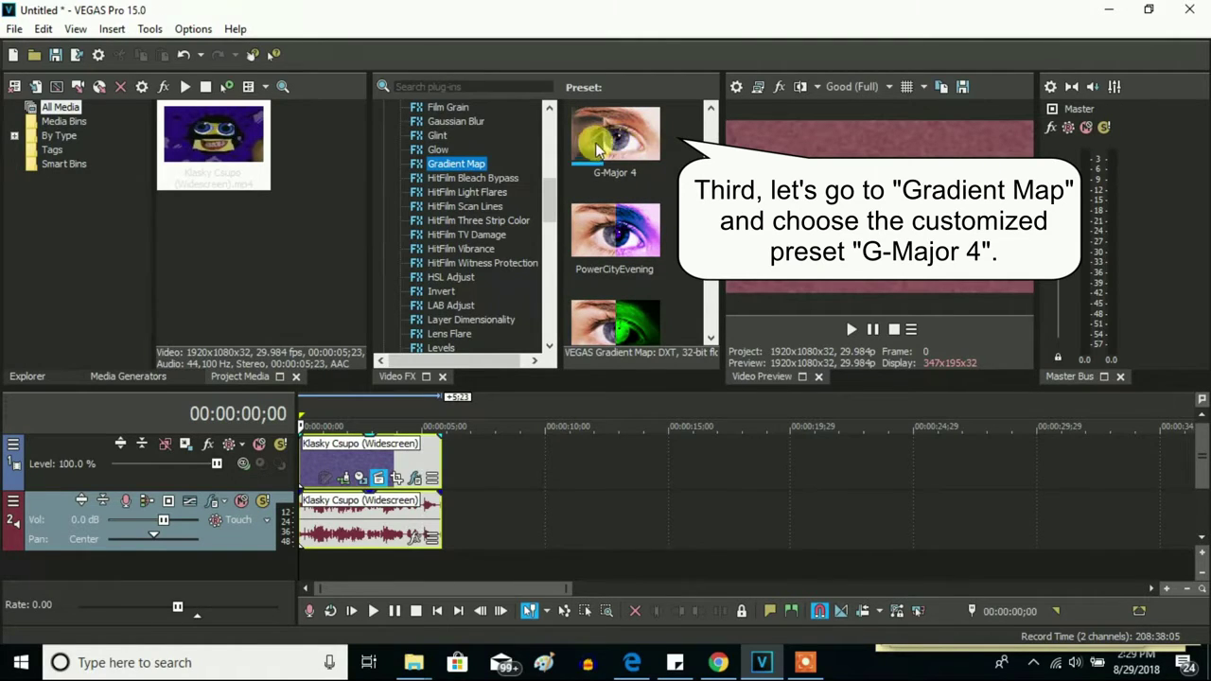
{"action": "left_click_drag", "start_coordinate": [611, 149], "coordinate": [393, 459]}
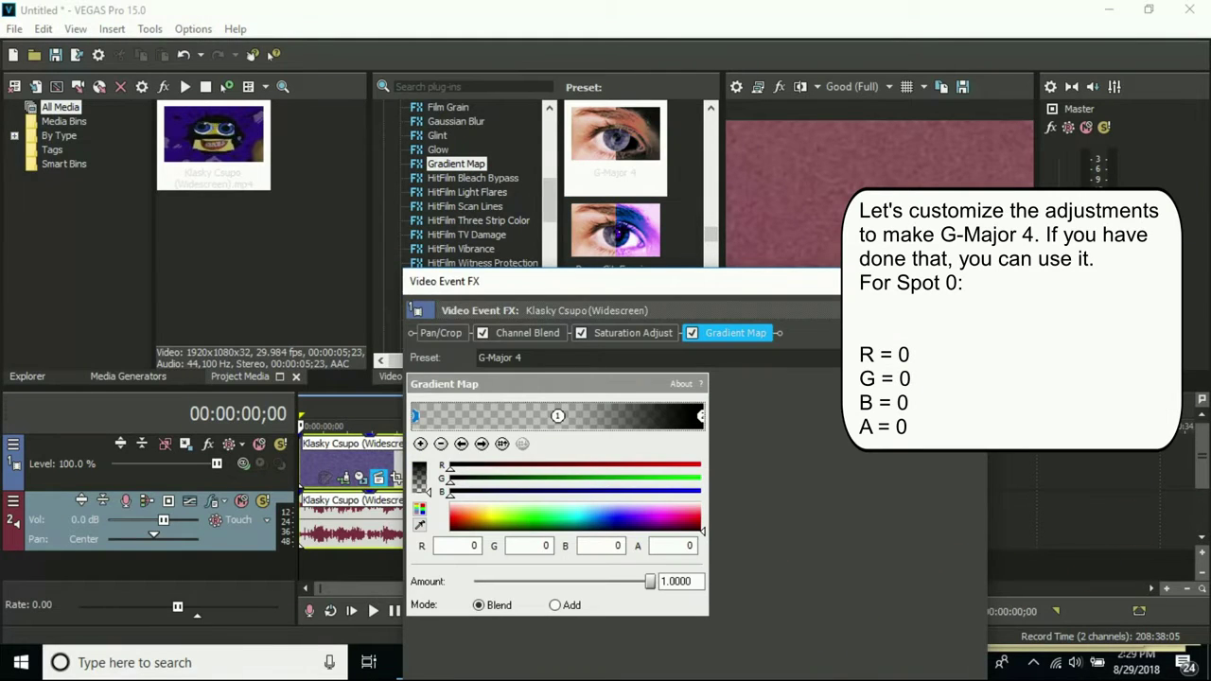
Review the RGBA values of the Gradient Map's three gradient points, then close the effect settings.
{"action": "left_click_drag", "start_coordinate": [838, 281], "coordinate": [961, 102]}
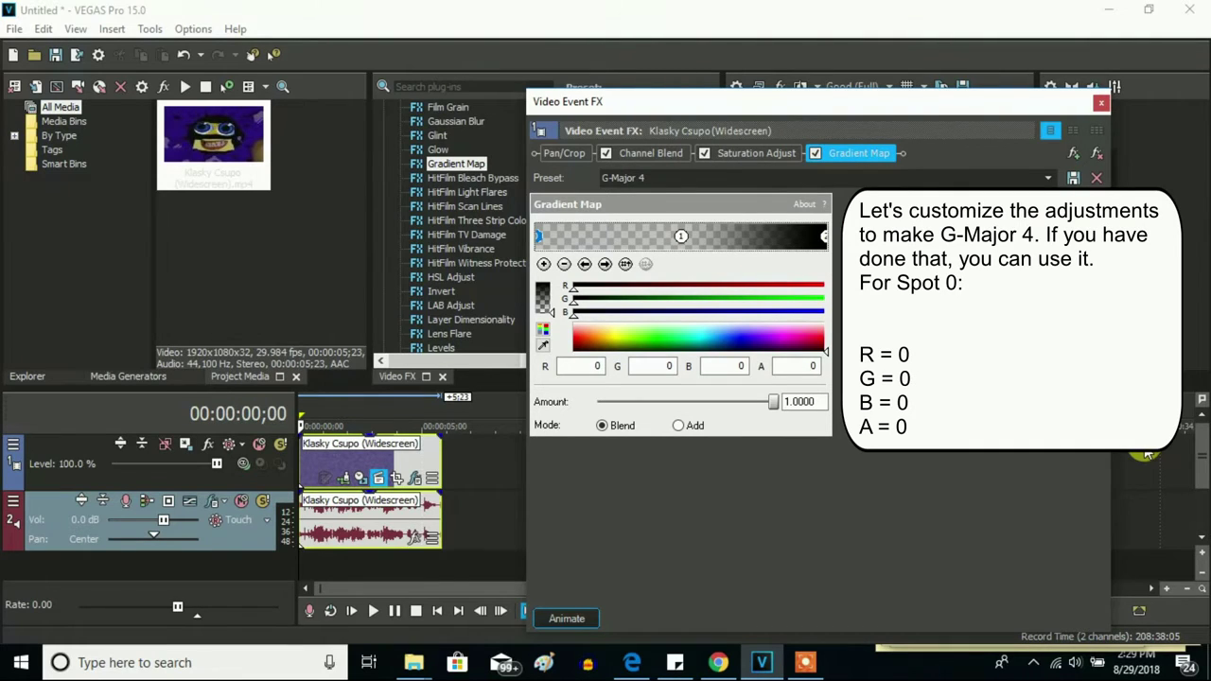
{"action": "left_click", "coordinate": [682, 237]}
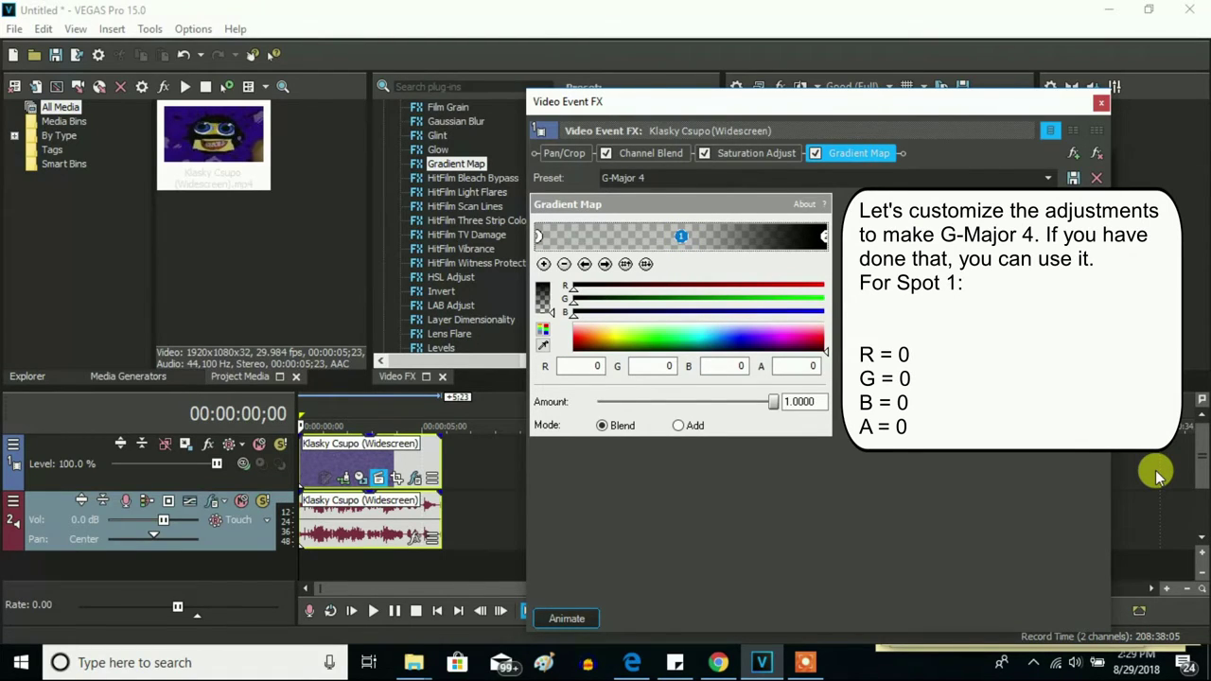
{"action": "left_click", "coordinate": [825, 237]}
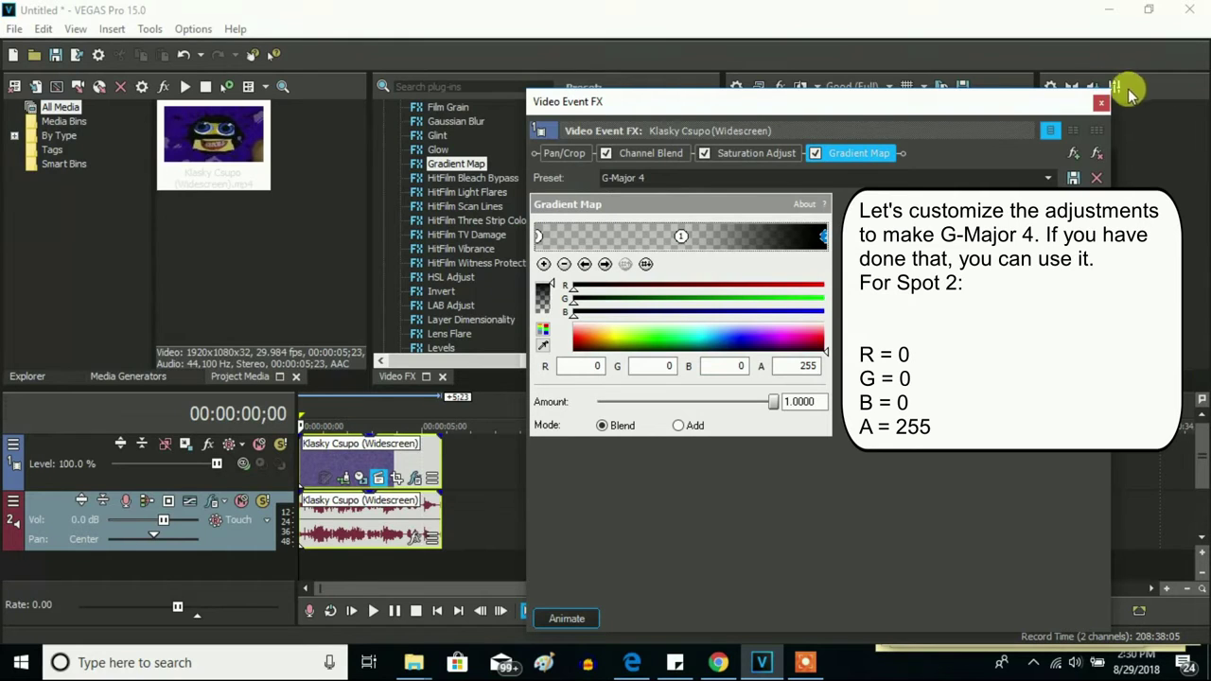
{"action": "left_click", "coordinate": [1101, 102]}
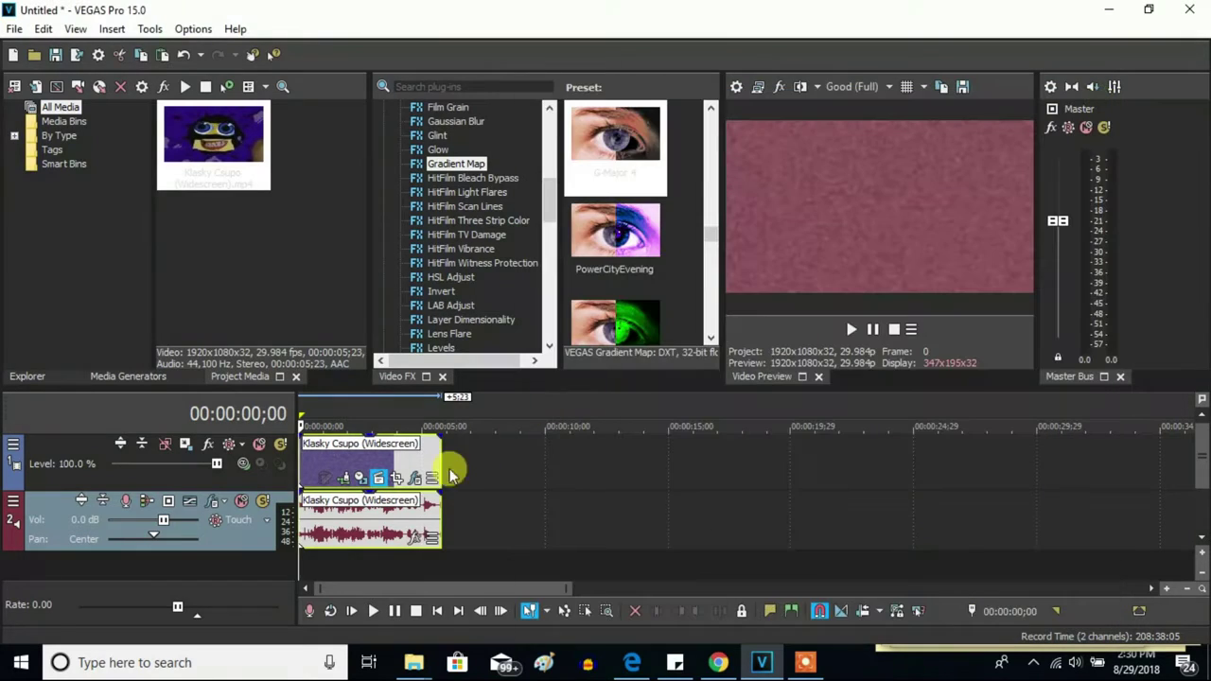
Set the original audio event's time stretch method to Classic with stretch attributes A17. Drums, unpitched (minimum echo).
{"action": "left_click", "coordinate": [354, 520]}
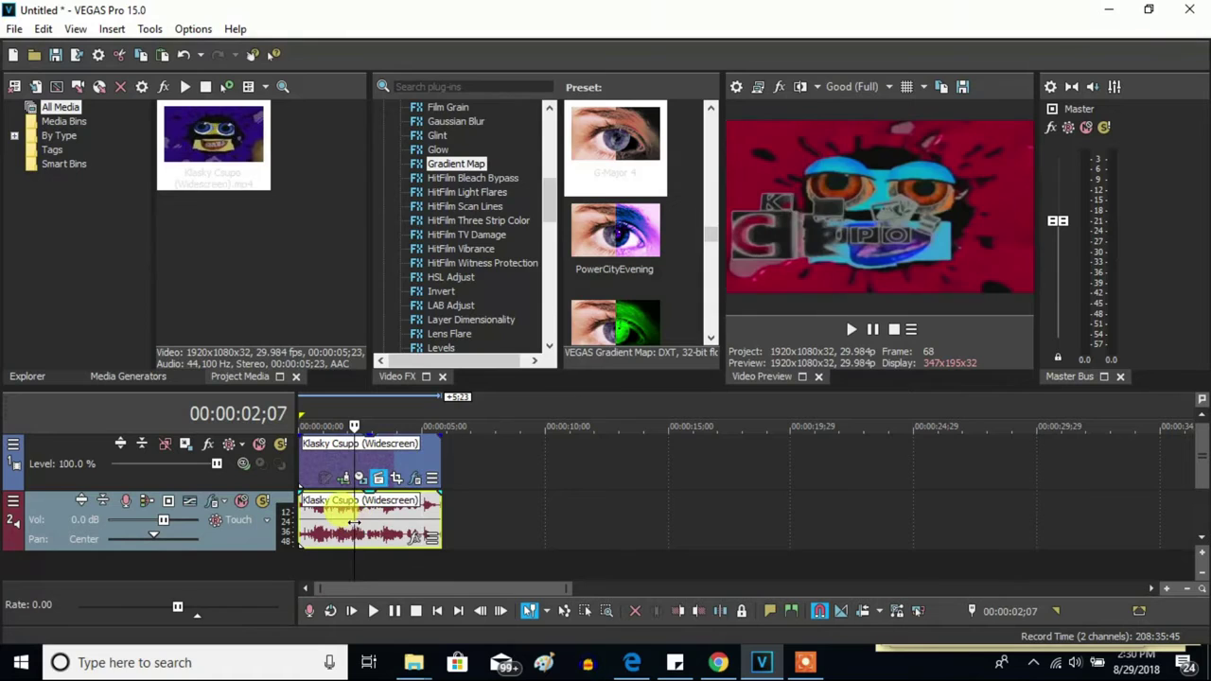
{"action": "right_click", "coordinate": [354, 522]}
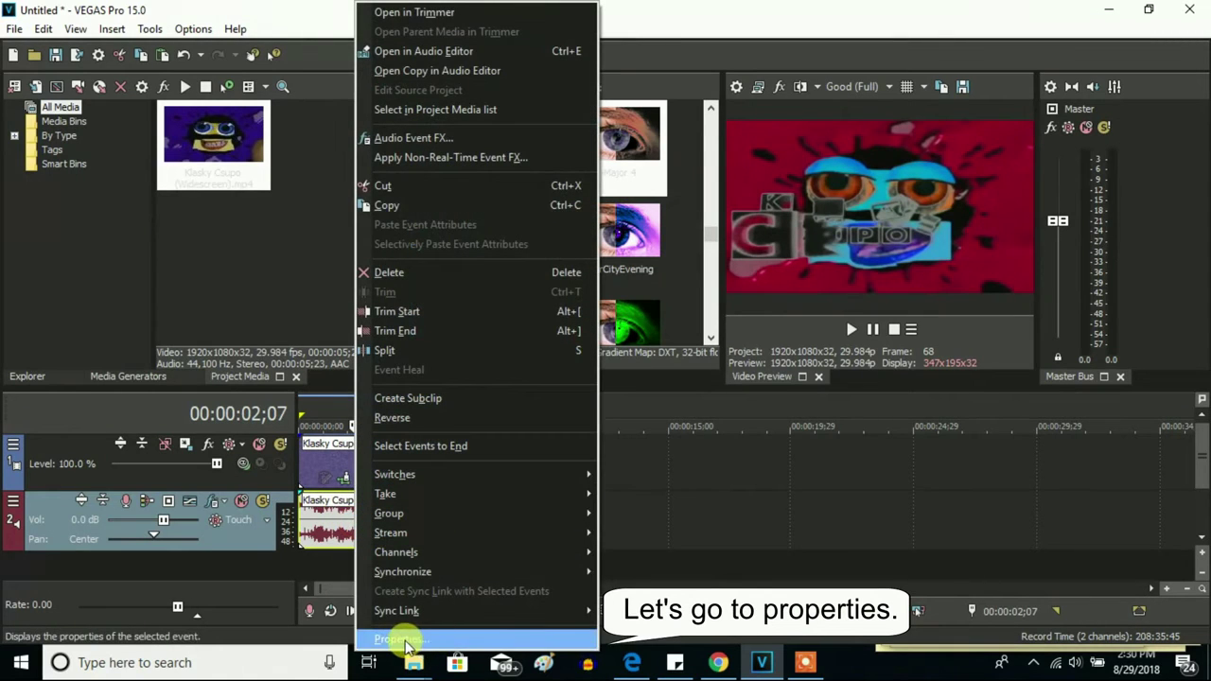
{"action": "left_click", "coordinate": [409, 641]}
{"action": "left_click", "coordinate": [591, 280]}
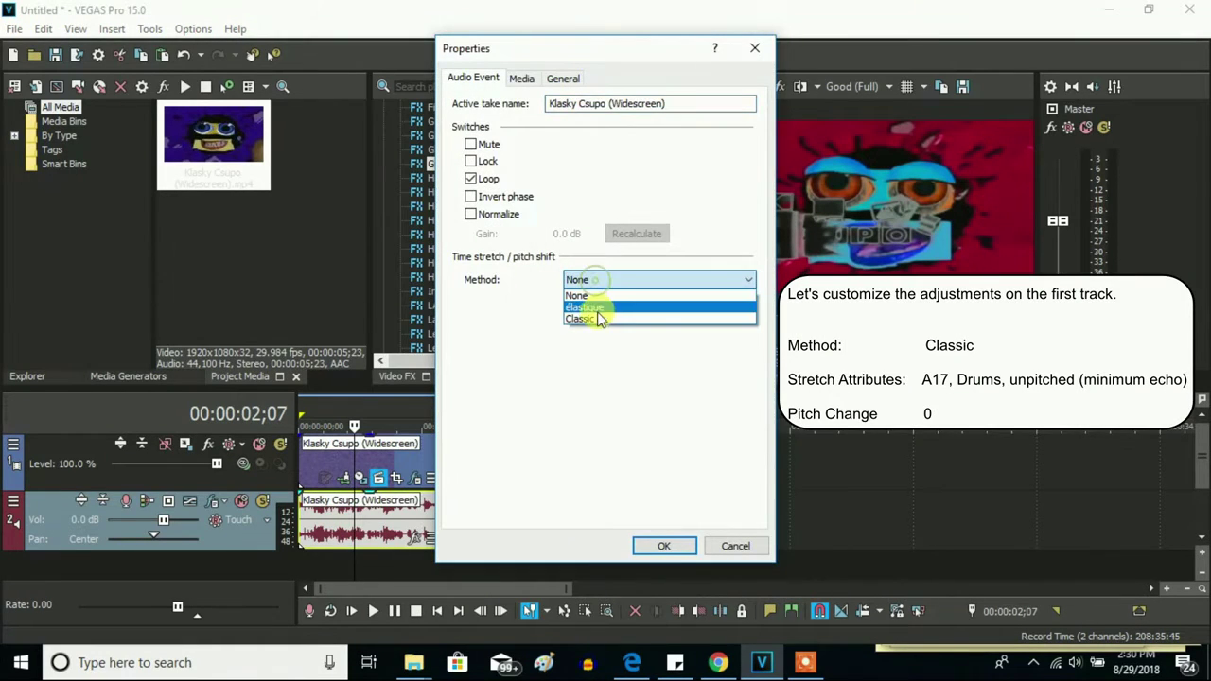
{"action": "left_click", "coordinate": [581, 306]}
{"action": "left_click", "coordinate": [598, 307]}
{"action": "left_click", "coordinate": [587, 502]}
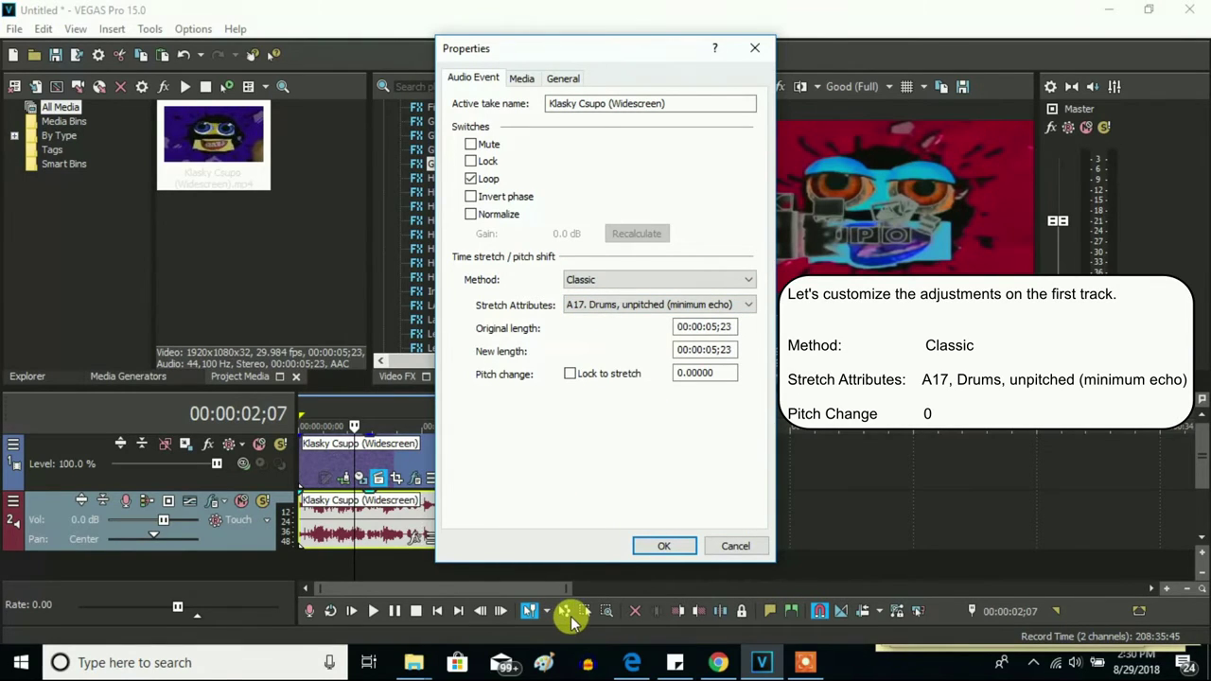
{"action": "left_click", "coordinate": [673, 549]}
Copy the audio event, paste it after the original, and move the copy to the start of a new track below.
{"action": "right_click", "coordinate": [421, 516]}
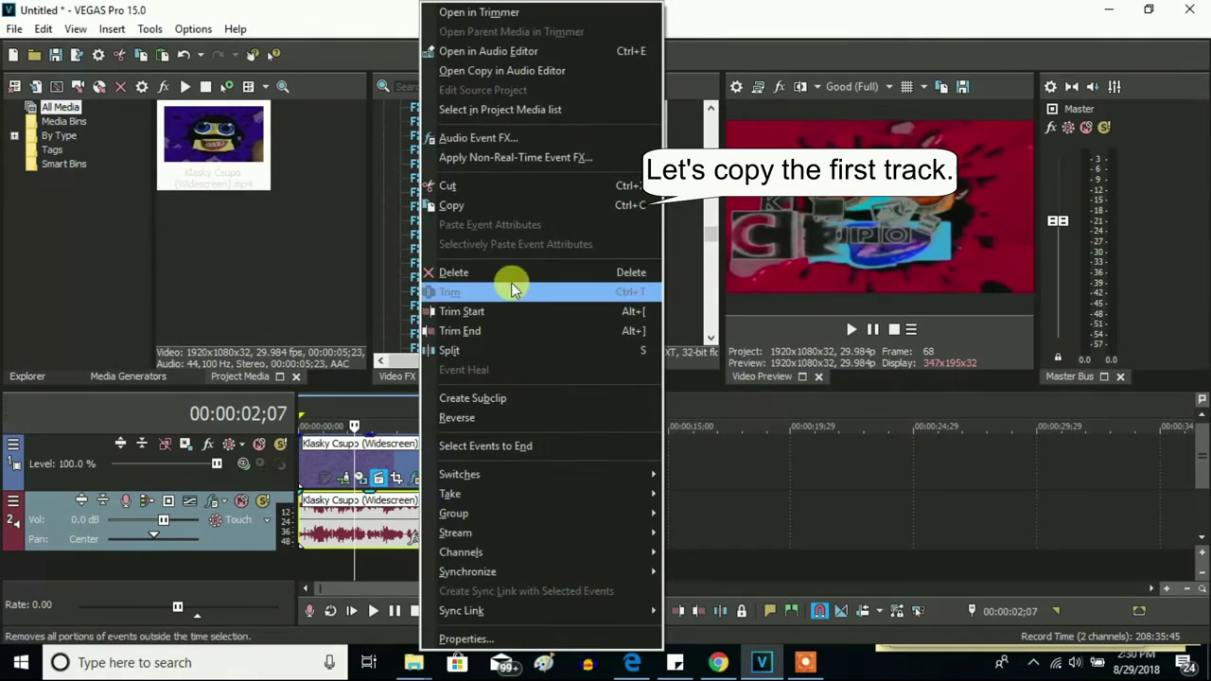
{"action": "left_click", "coordinate": [466, 210]}
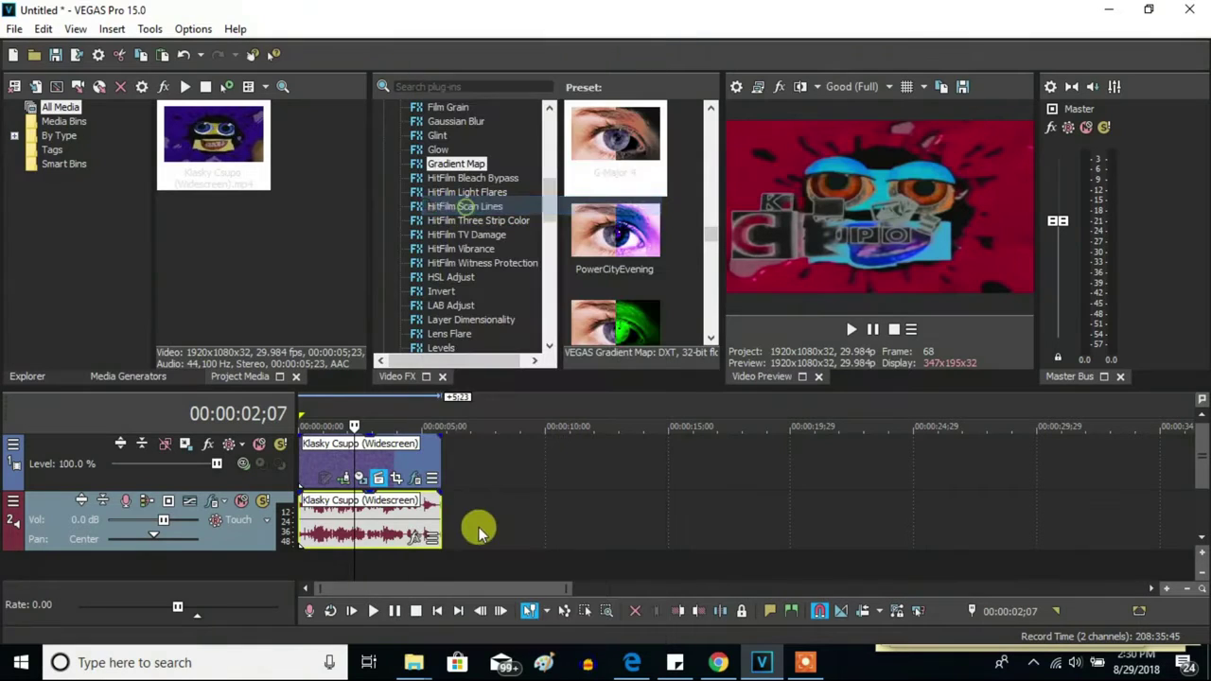
{"action": "left_click", "coordinate": [445, 521]}
{"action": "right_click", "coordinate": [473, 520]}
{"action": "left_click", "coordinate": [568, 192]}
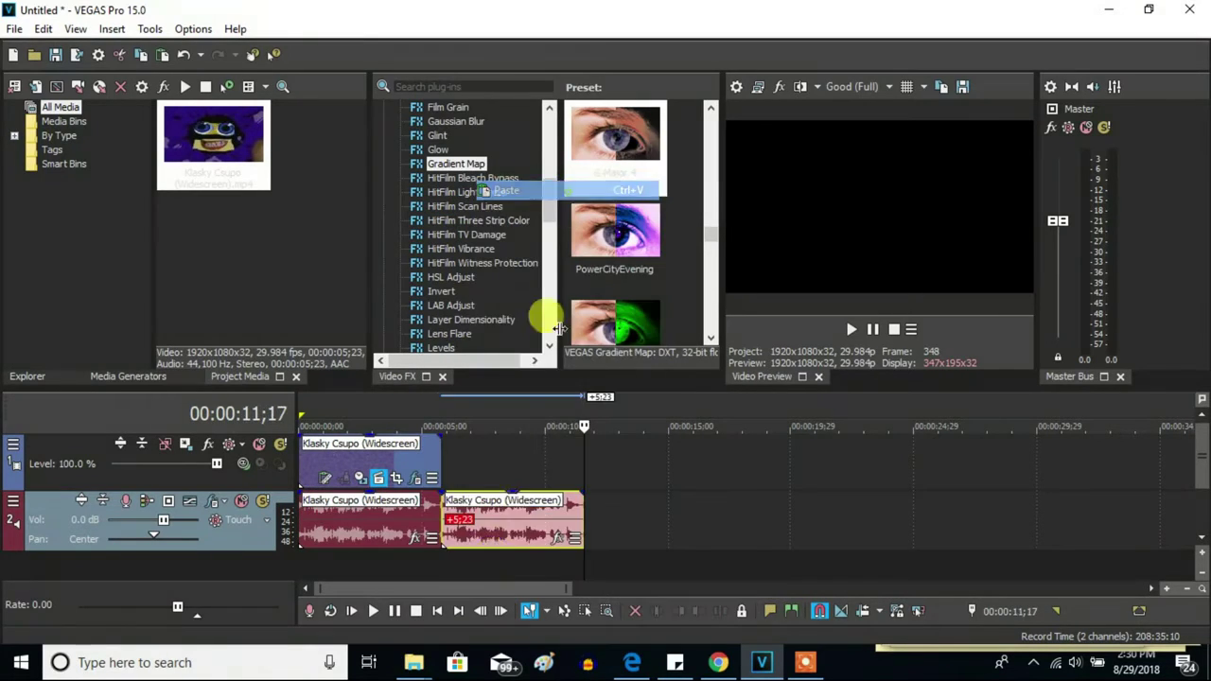
{"action": "left_click_drag", "start_coordinate": [491, 542], "coordinate": [335, 535]}
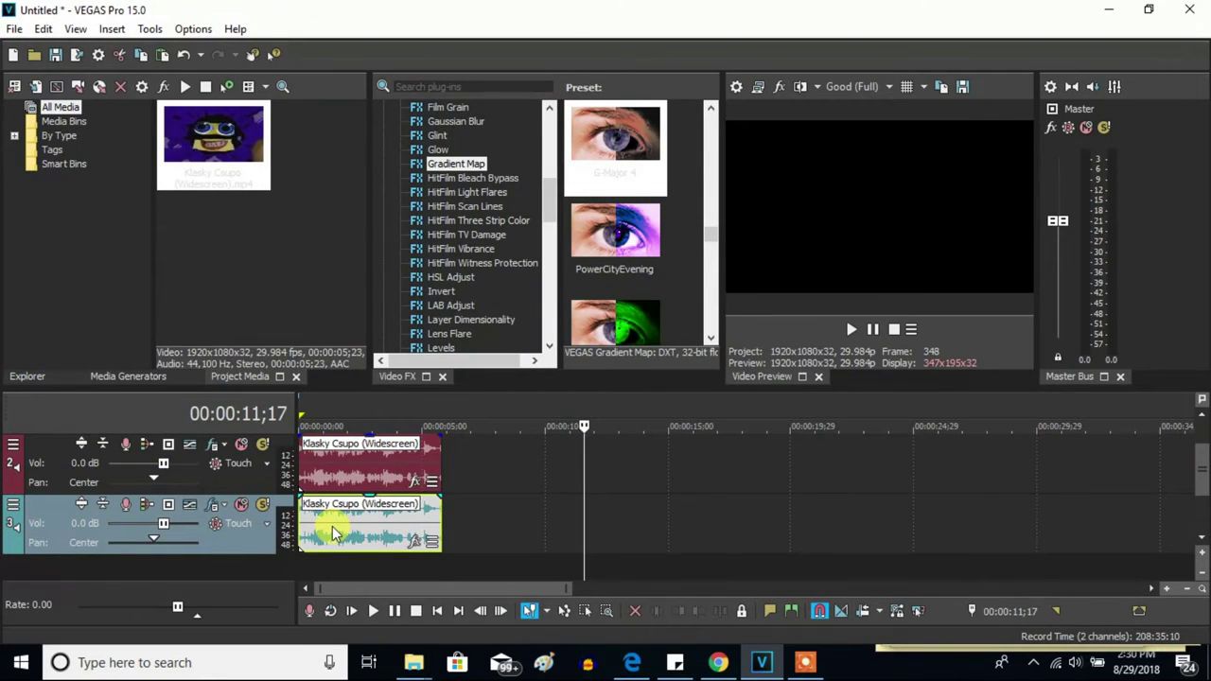
Set the audio event on track 3 to the Classic stretch method with a pitch change of 3.
{"action": "right_click", "coordinate": [332, 526]}
{"action": "left_click", "coordinate": [375, 640]}
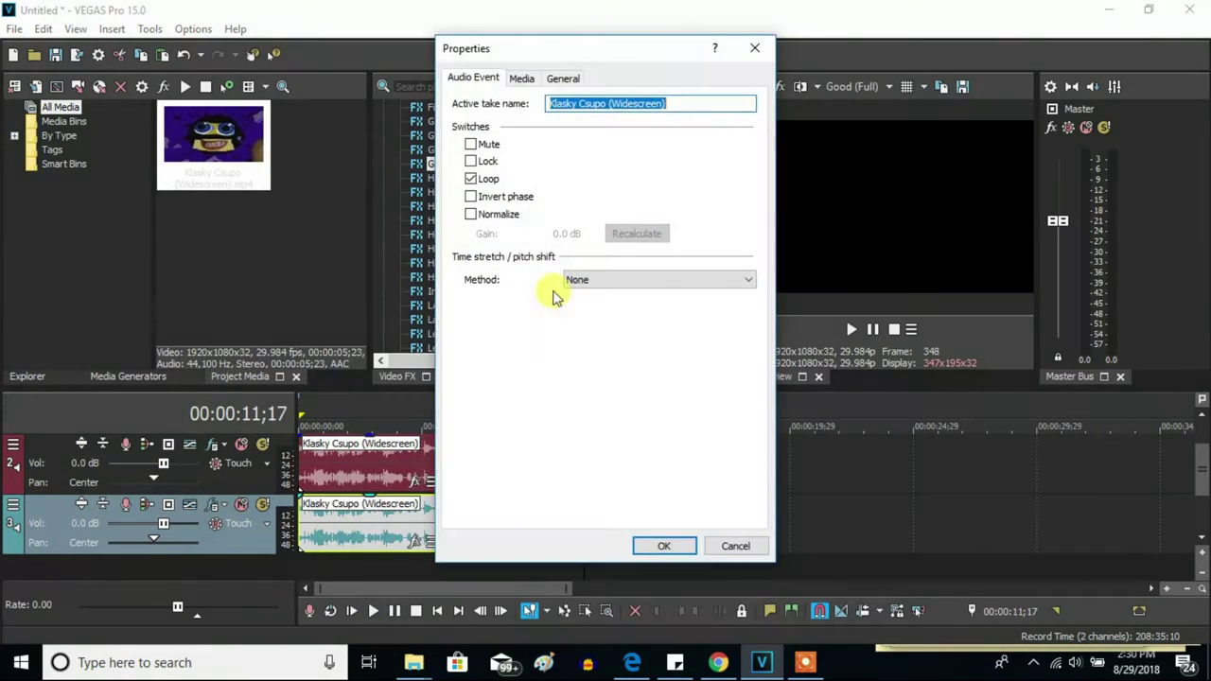
{"action": "left_click", "coordinate": [600, 284]}
{"action": "left_click", "coordinate": [611, 318]}
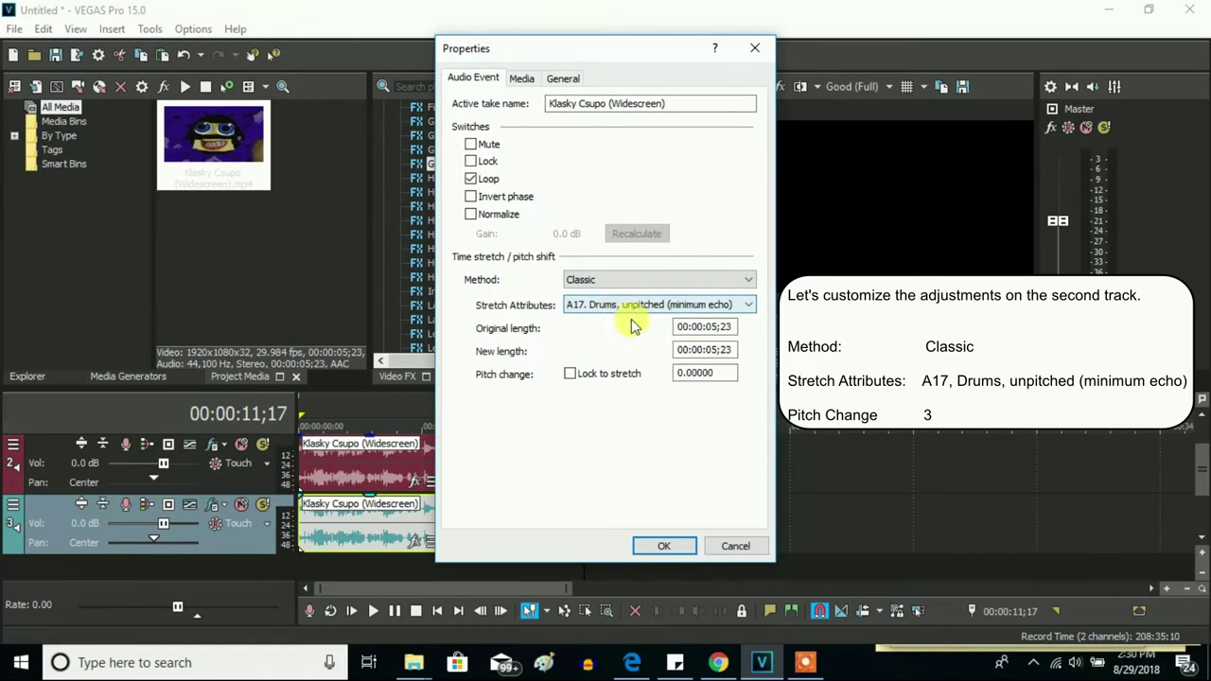
{"action": "double_click", "coordinate": [704, 373]}
{"action": "type", "text": "3"}
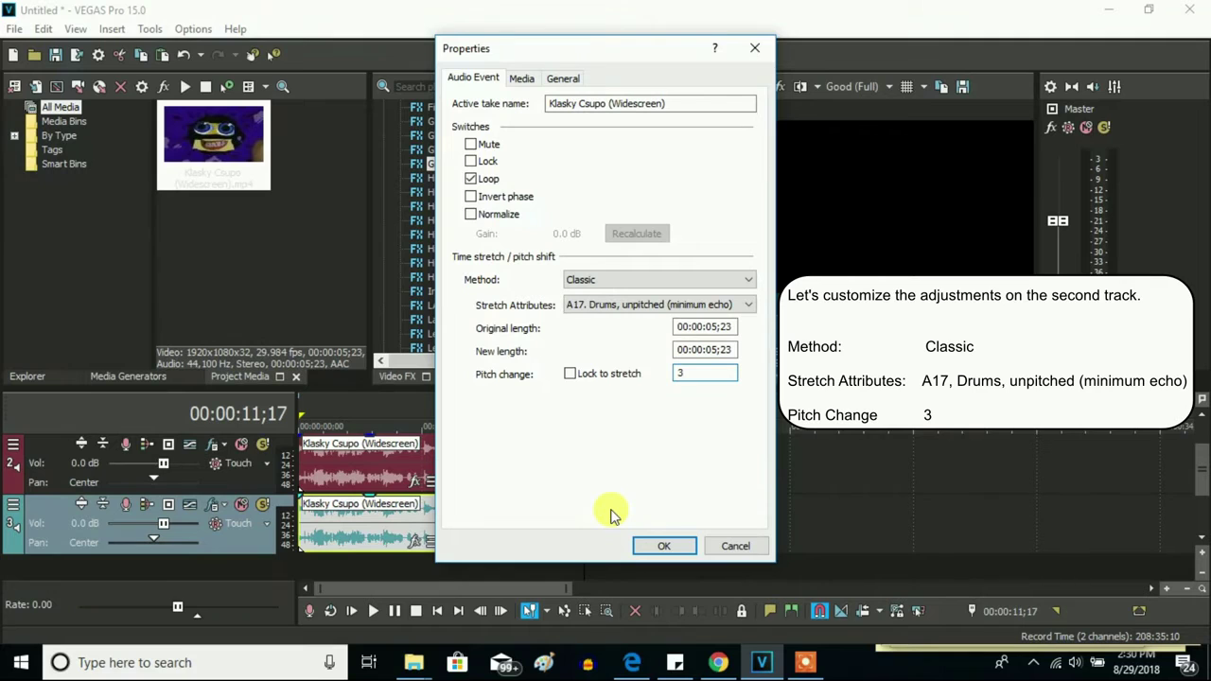
{"action": "left_click", "coordinate": [660, 549]}
Paste another copy of the audio event and move it to the start of a new track below track 3.
{"action": "right_click", "coordinate": [447, 518]}
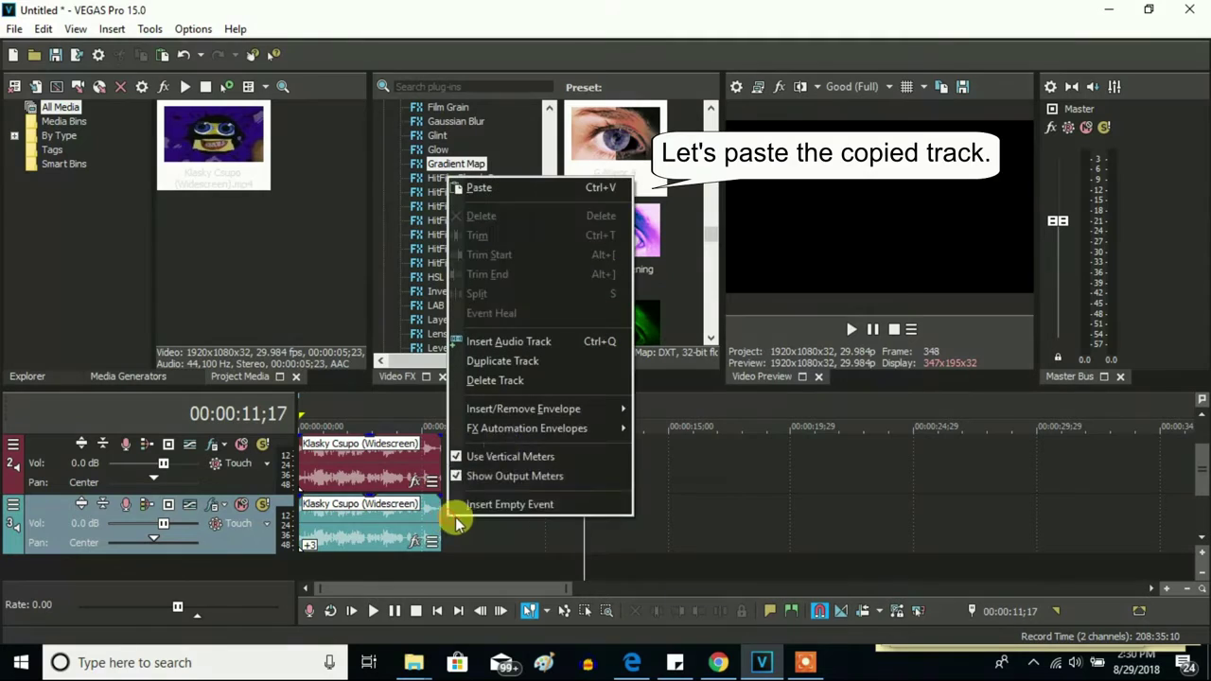
{"action": "left_click", "coordinate": [479, 188]}
{"action": "left_click_drag", "start_coordinate": [625, 503], "coordinate": [317, 549]}
Set the audio event on track 4 to the Classic stretch method with a pitch change of 6.
{"action": "right_click", "coordinate": [329, 530]}
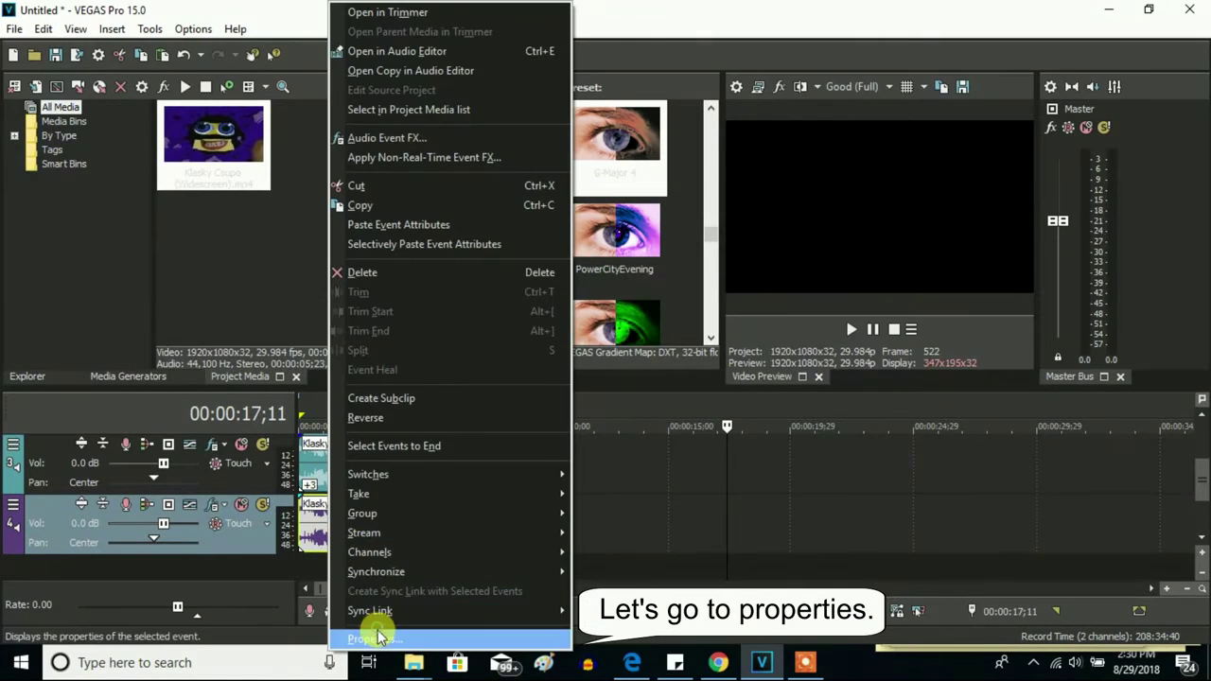
{"action": "left_click", "coordinate": [376, 636]}
{"action": "left_click", "coordinate": [684, 284]}
{"action": "left_click", "coordinate": [614, 317]}
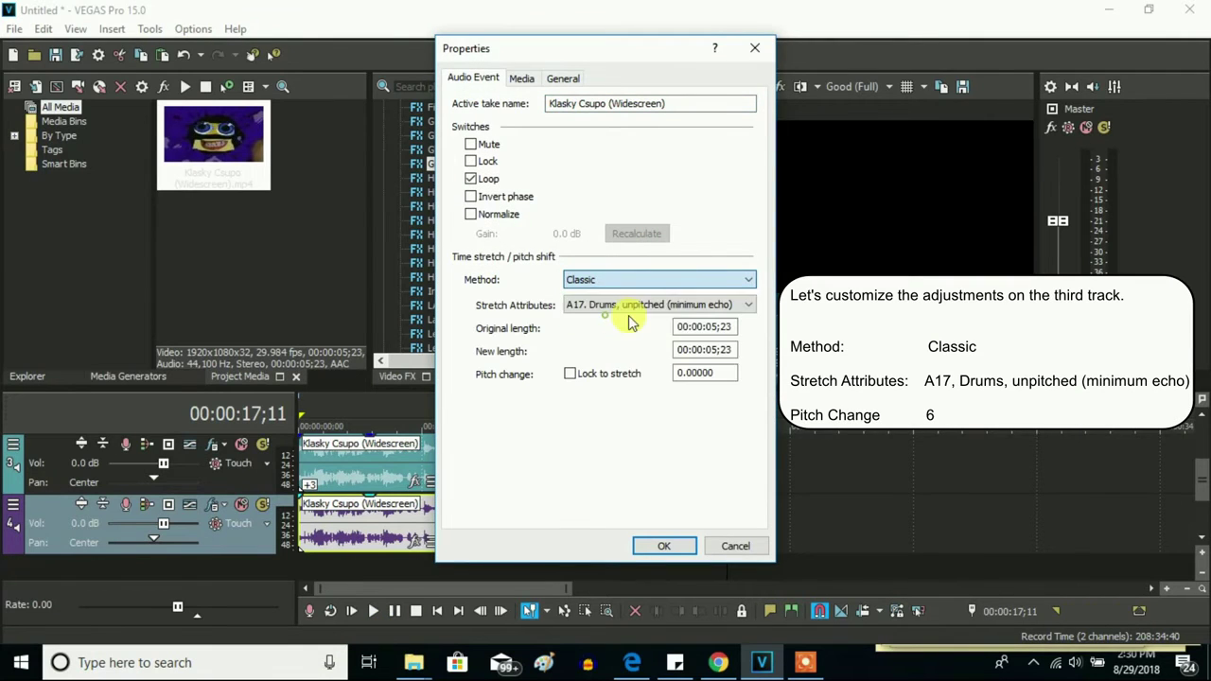
{"action": "double_click", "coordinate": [707, 373]}
{"action": "type", "text": "6"}
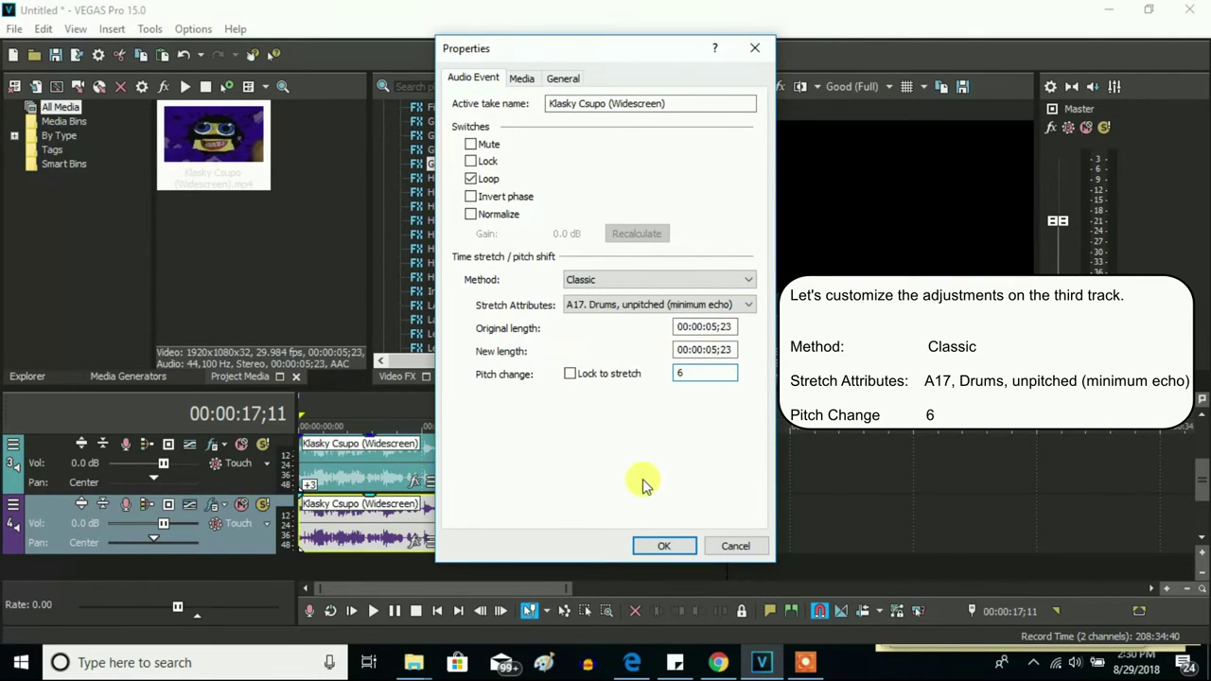
{"action": "left_click", "coordinate": [664, 549]}
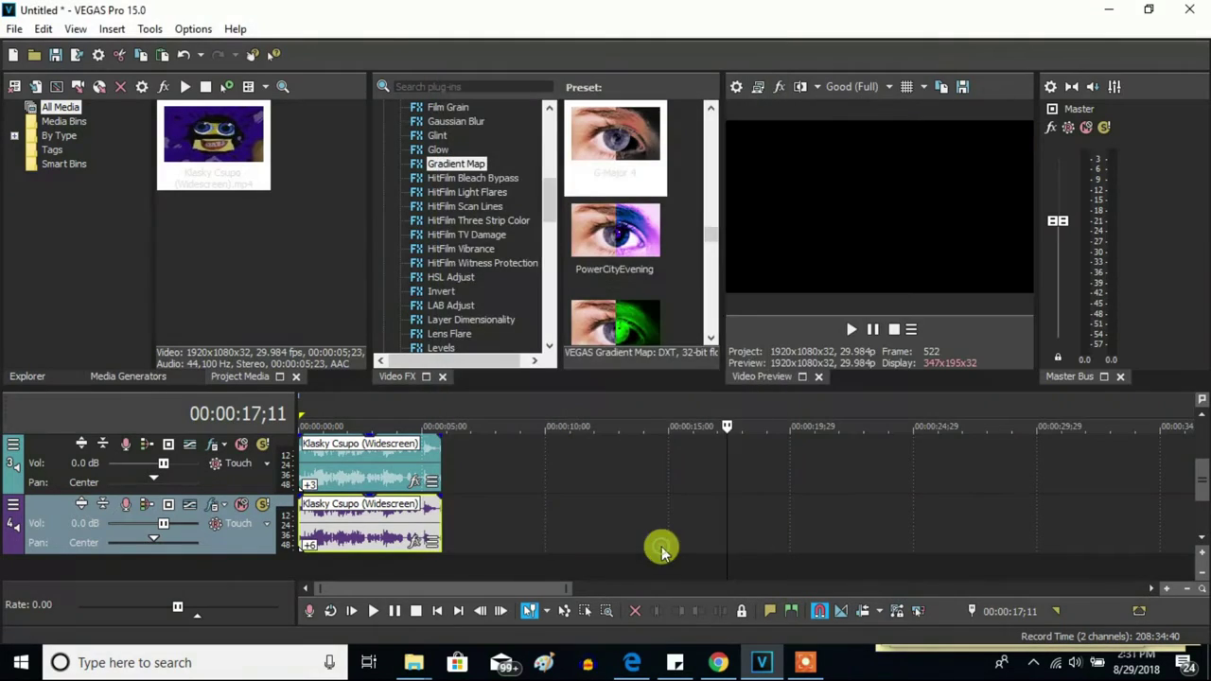
Paste the copied audio event once more and move it to the start of a new track below track 4.
{"action": "left_click", "coordinate": [436, 516]}
{"action": "right_click", "coordinate": [463, 527]}
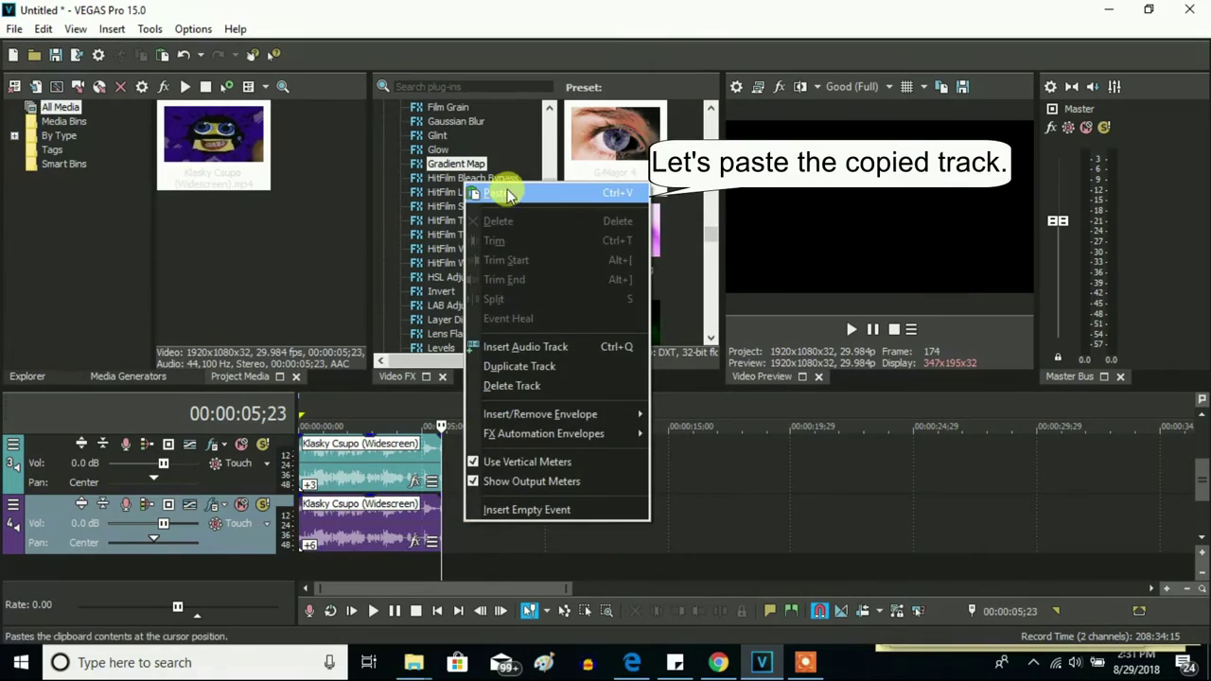
{"action": "left_click", "coordinate": [511, 190]}
{"action": "left_click_drag", "start_coordinate": [552, 539], "coordinate": [323, 558]}
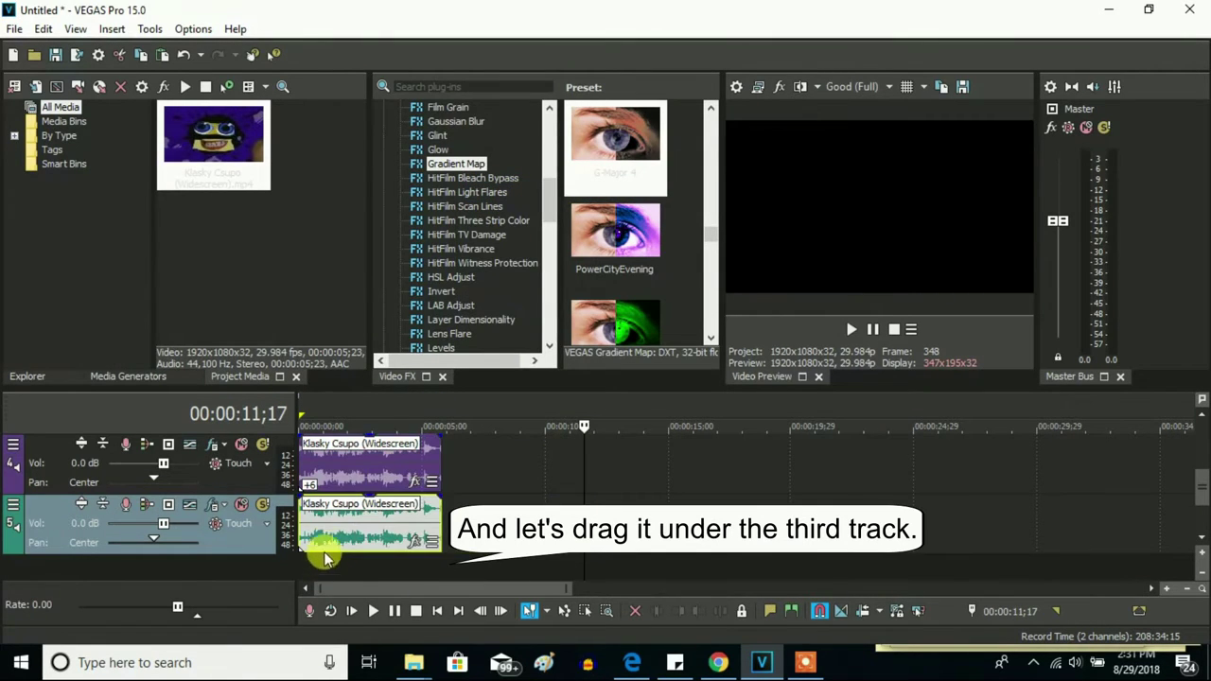
Set the audio event on track 5 to the Classic stretch method with a pitch change of 9.
{"action": "right_click", "coordinate": [322, 534]}
{"action": "left_click", "coordinate": [413, 635]}
{"action": "left_click", "coordinate": [676, 280]}
{"action": "left_click", "coordinate": [622, 316]}
{"action": "double_click", "coordinate": [714, 377]}
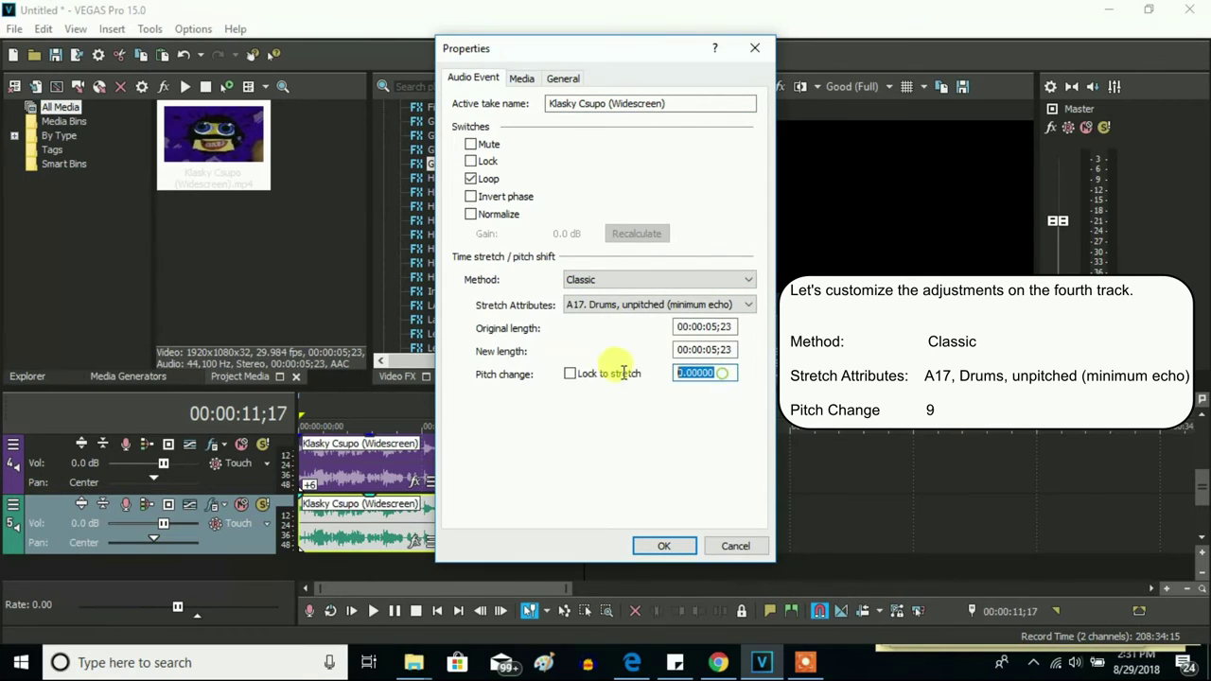
{"action": "type", "text": "9"}
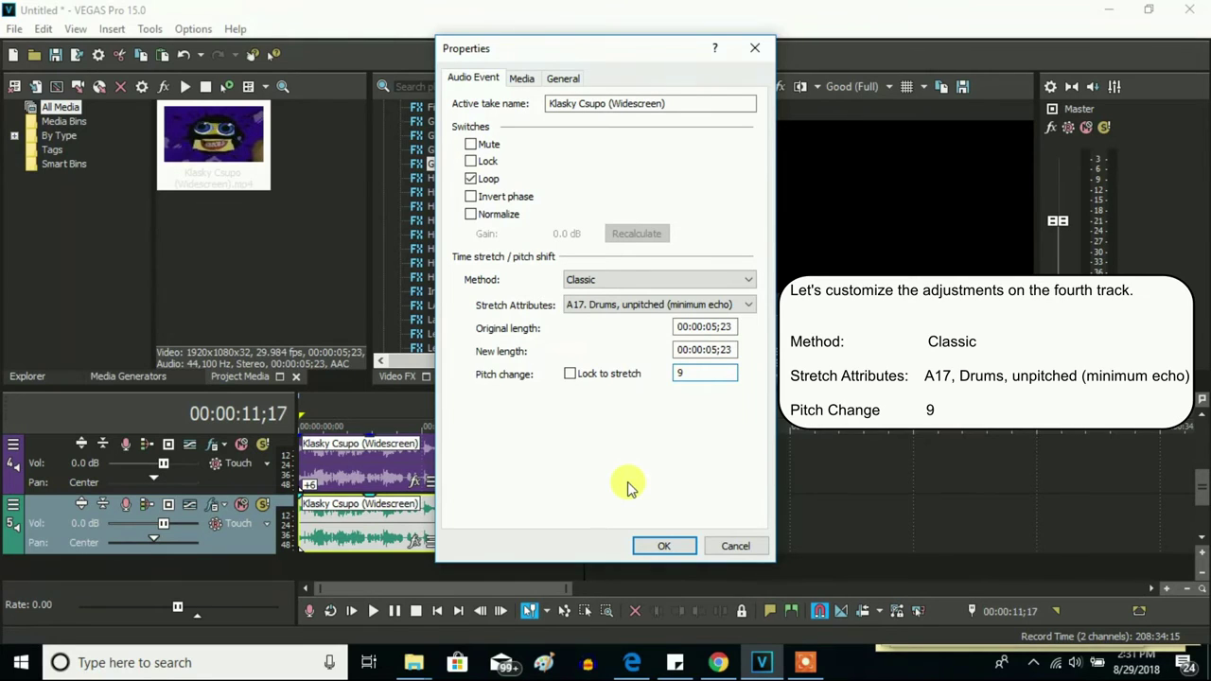
{"action": "left_click", "coordinate": [662, 549]}
Paste the copied audio event again and move it to the start of a new track below track 5.
{"action": "left_click", "coordinate": [464, 522]}
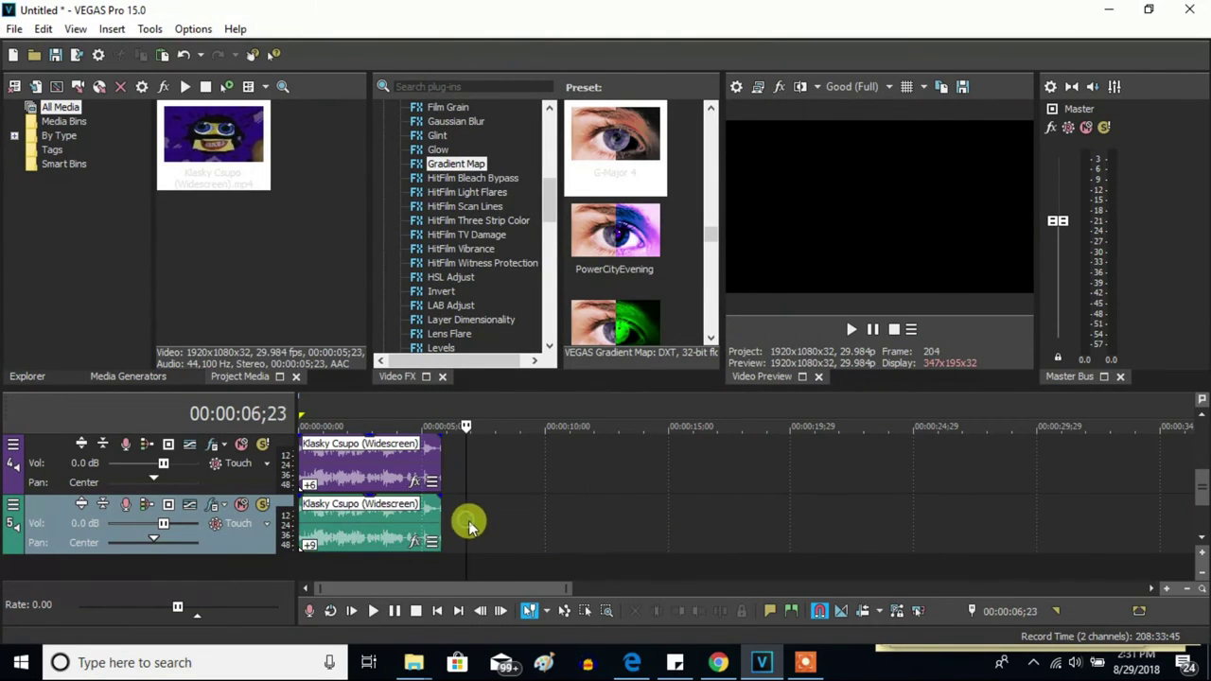
{"action": "right_click", "coordinate": [465, 521]}
{"action": "left_click", "coordinate": [502, 191]}
{"action": "left_click_drag", "start_coordinate": [535, 525], "coordinate": [369, 567]}
Set the audio event on track 6 to the Classic stretch method with a pitch change of 12.
{"action": "right_click", "coordinate": [383, 535]}
{"action": "left_click", "coordinate": [392, 638]}
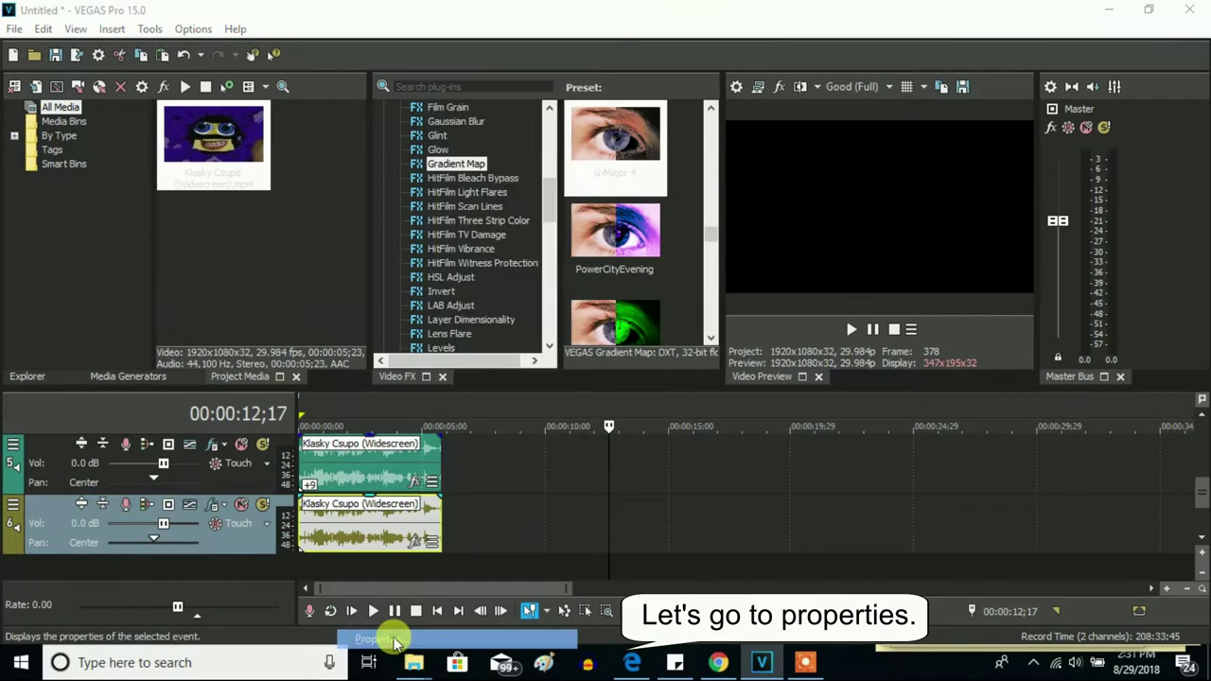
{"action": "left_click", "coordinate": [602, 284]}
{"action": "left_click", "coordinate": [590, 316]}
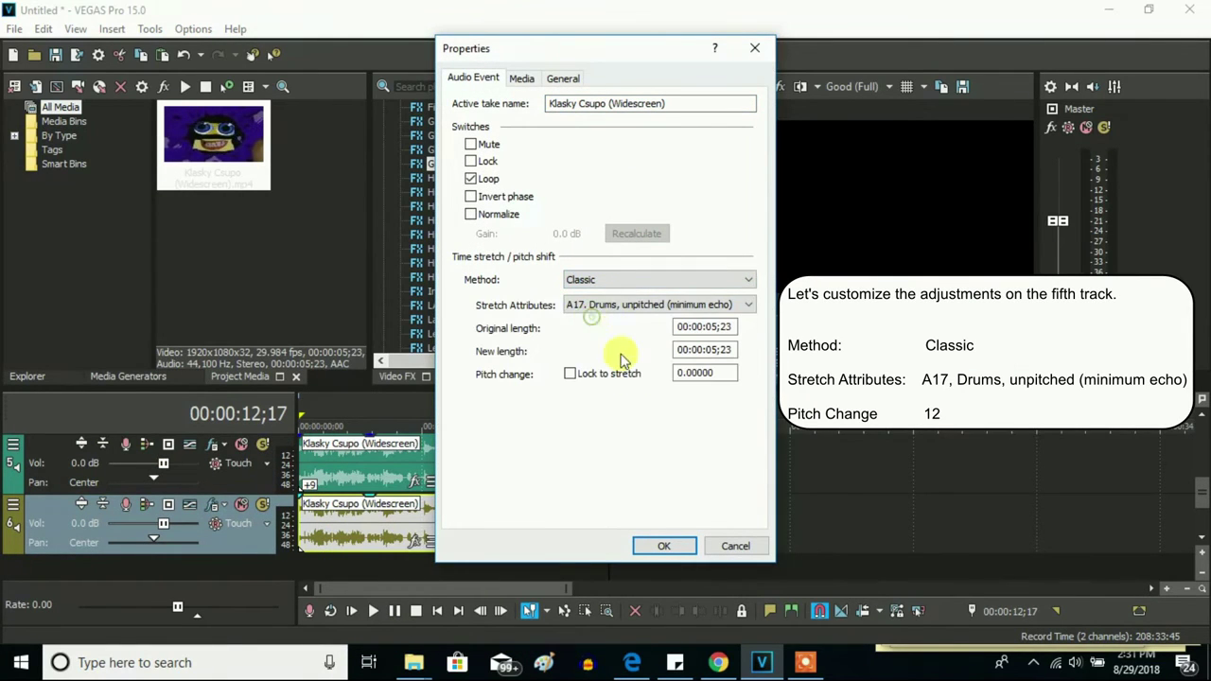
{"action": "double_click", "coordinate": [726, 374]}
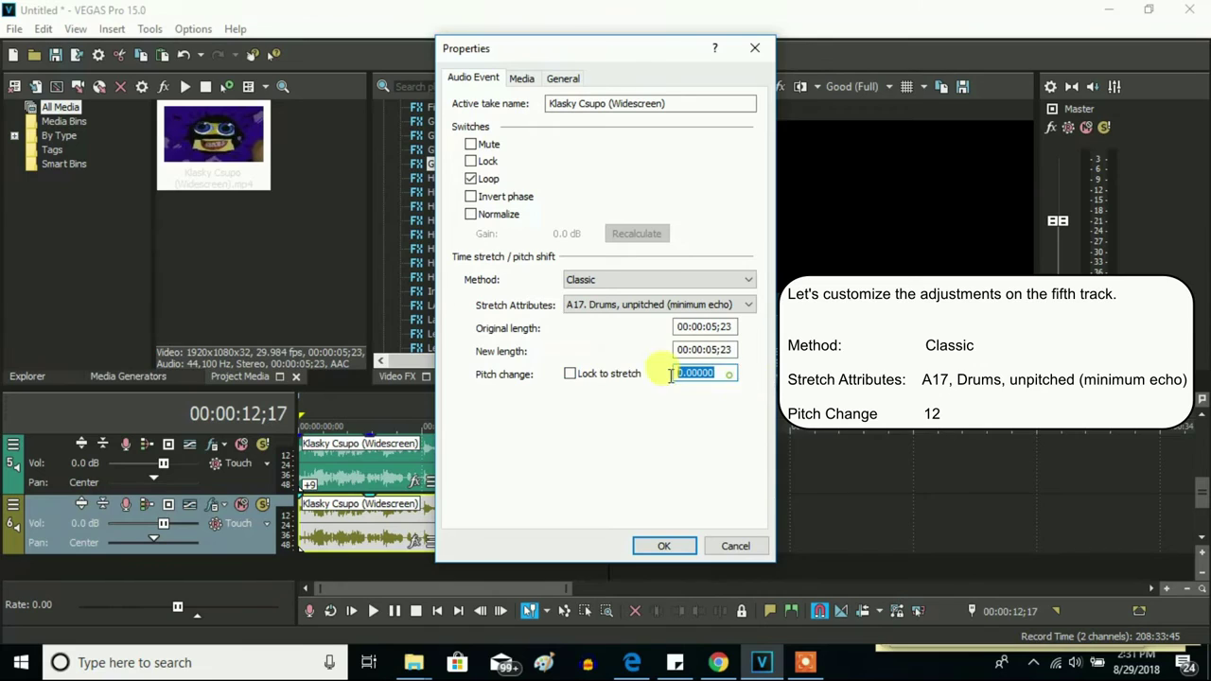
{"action": "type", "text": "12"}
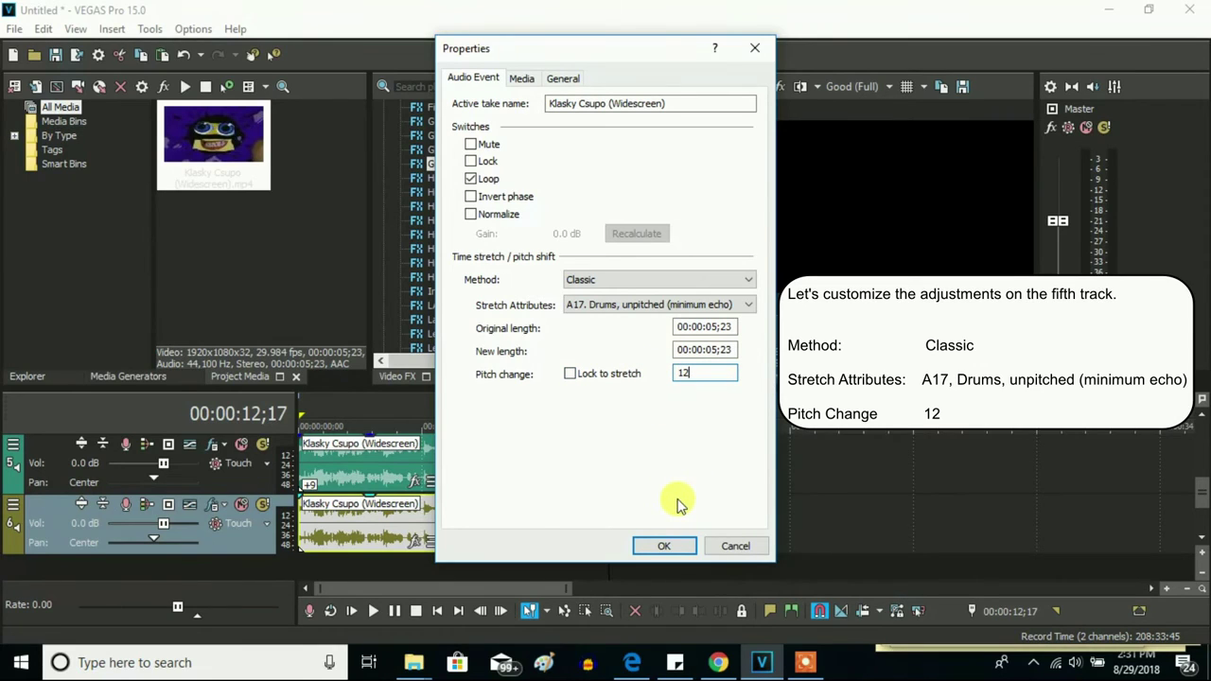
{"action": "left_click", "coordinate": [662, 547]}
Play the finished project from the start of the timeline to review the combined video and audio effects, and pause after the clip ends.
{"action": "key", "text": "Home"}
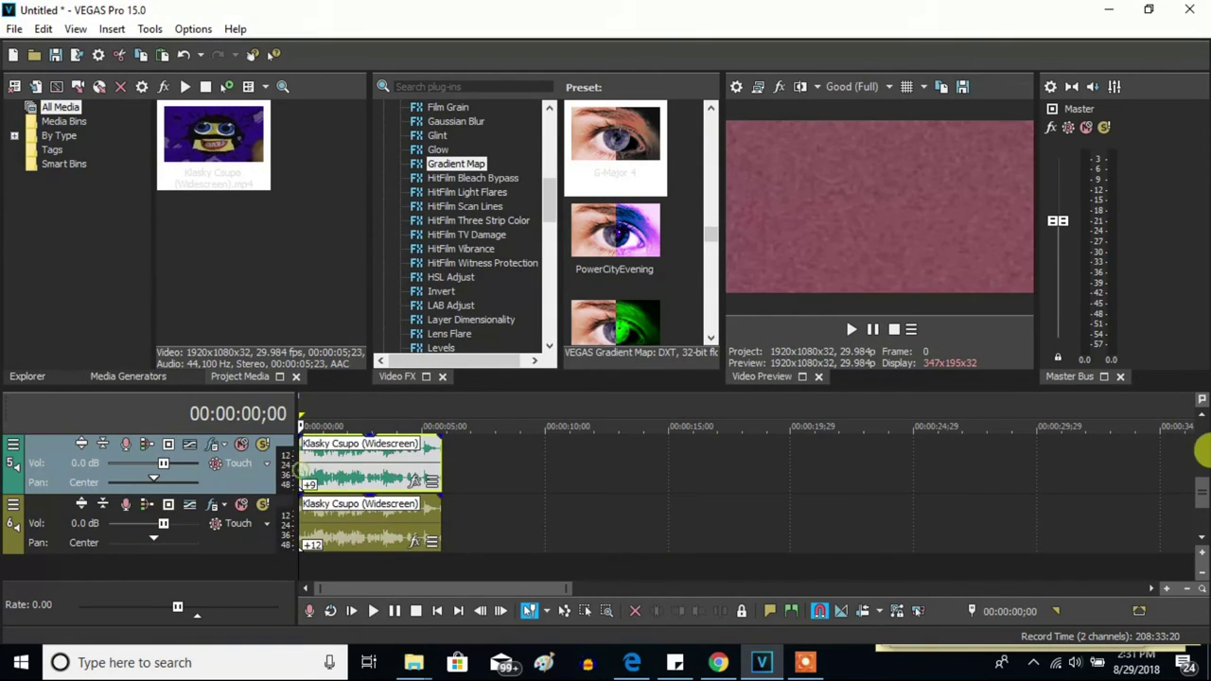
{"action": "scroll", "coordinate": [1202, 419], "scroll_direction": "up", "scroll_amount": 4}
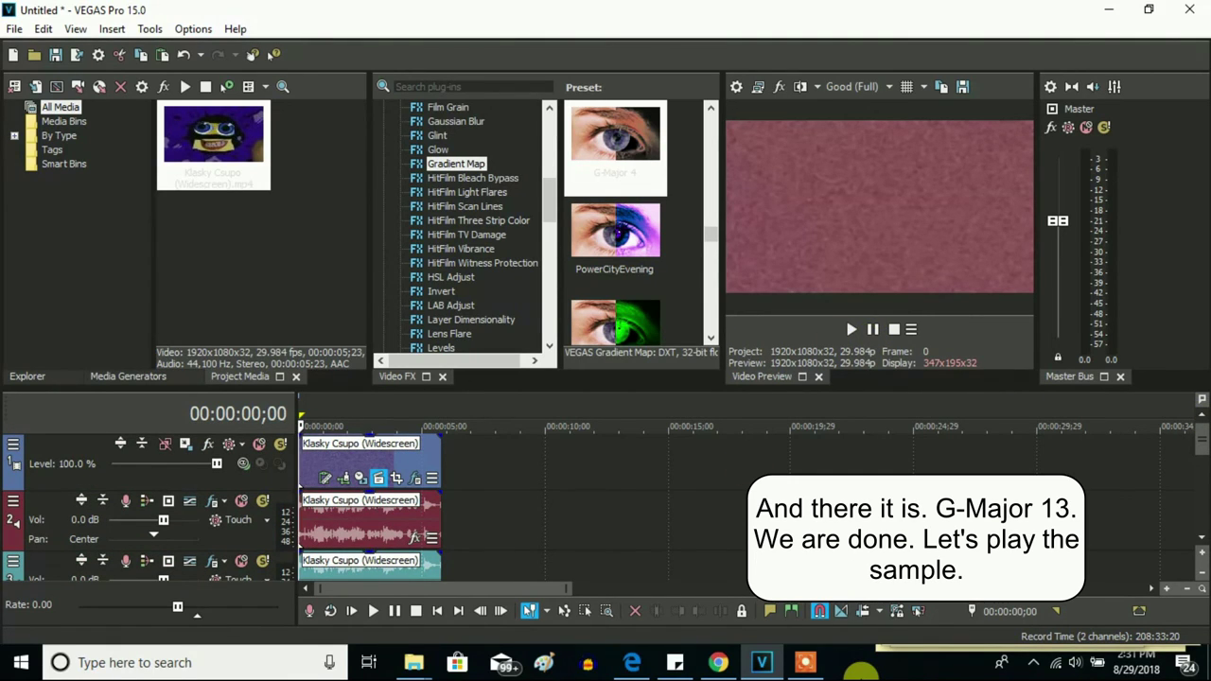
{"action": "left_click", "coordinate": [851, 329]}
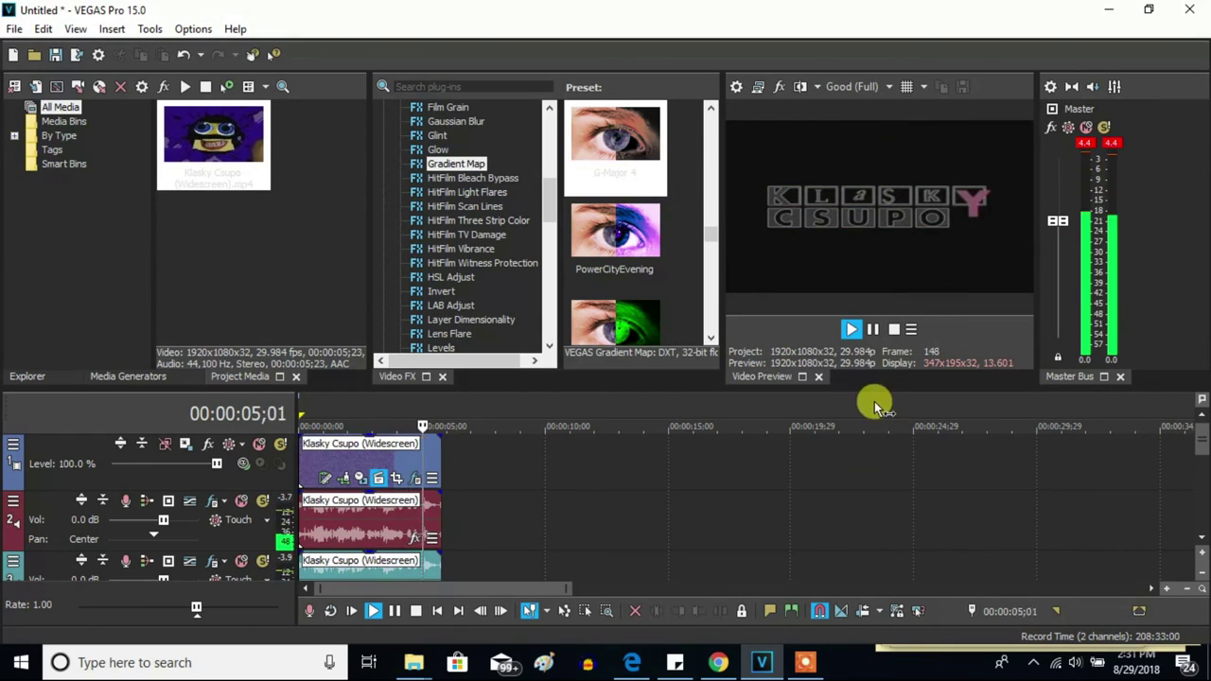
{"action": "left_click", "coordinate": [872, 330]}
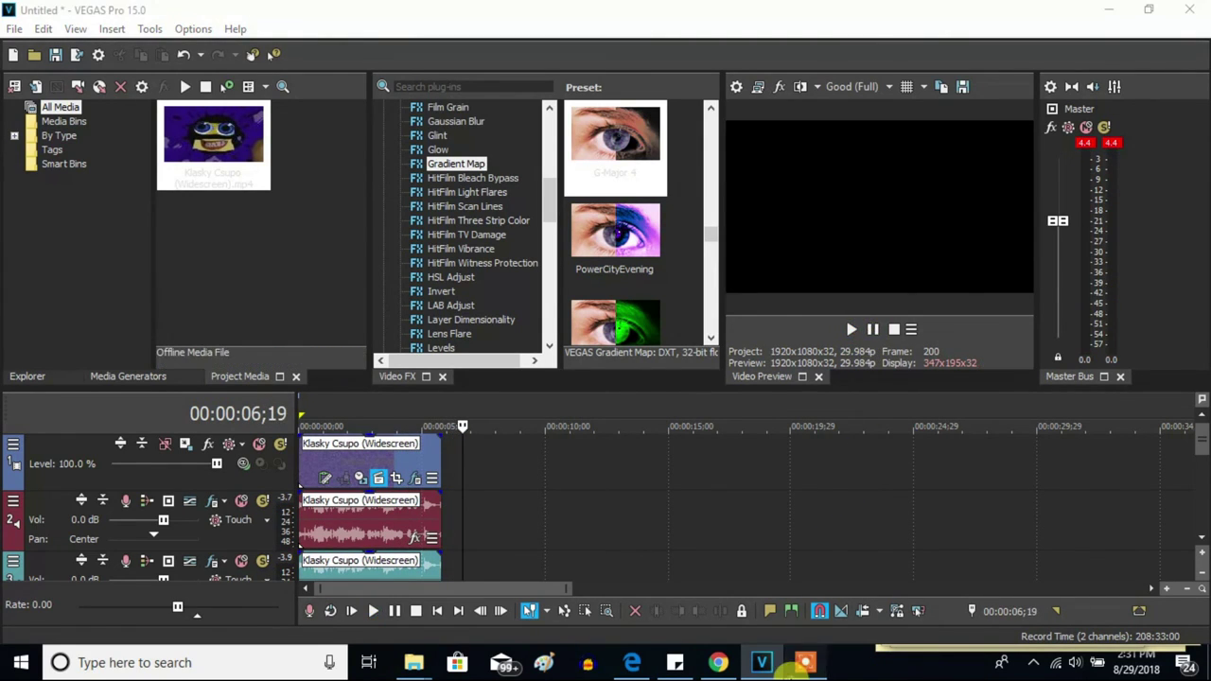